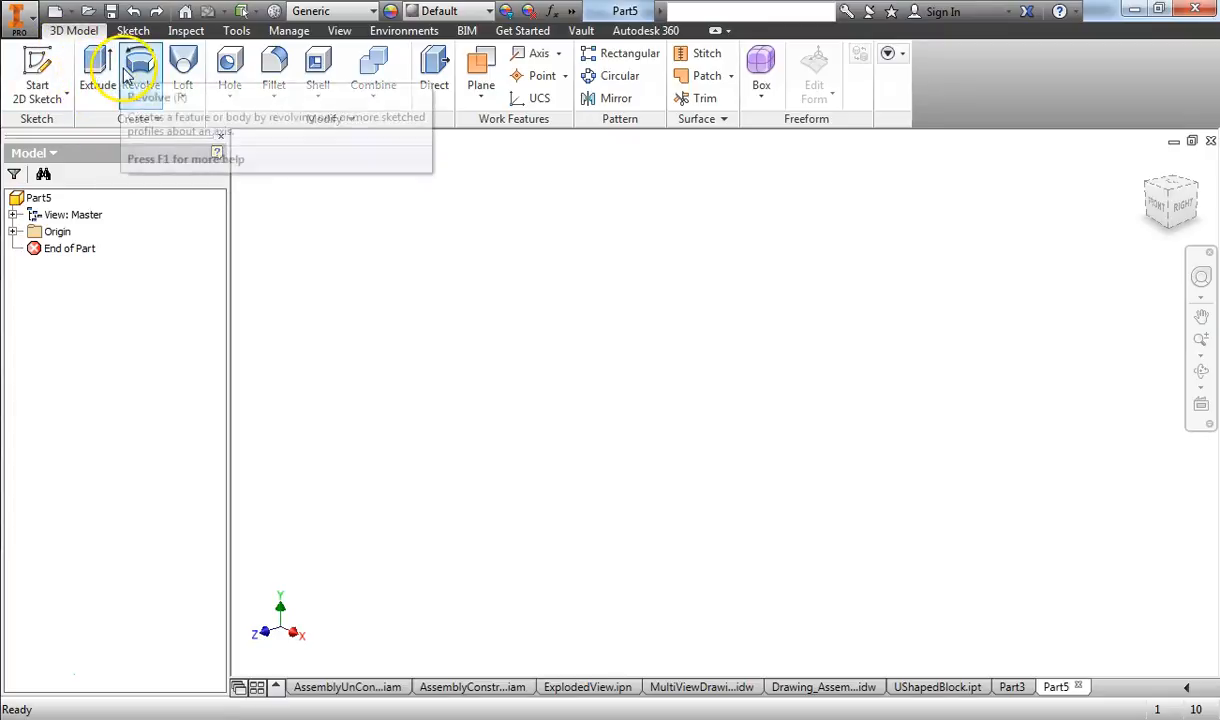
left_click(182, 96)
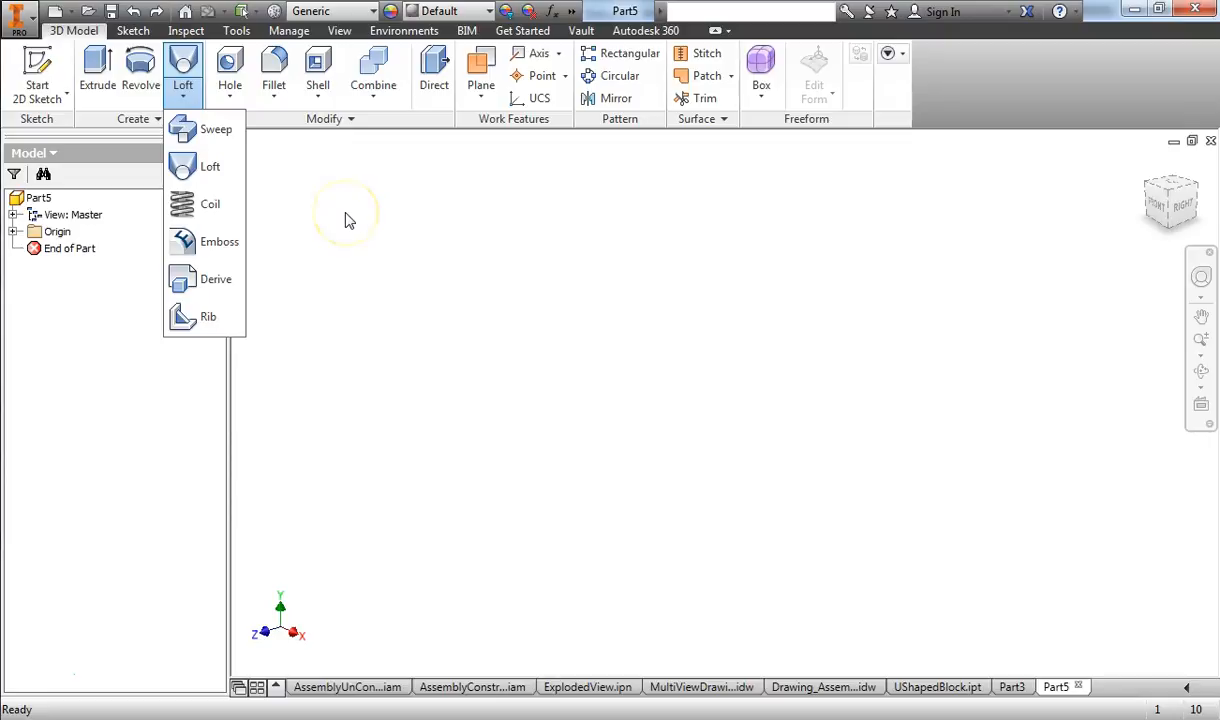
left_click(380, 190)
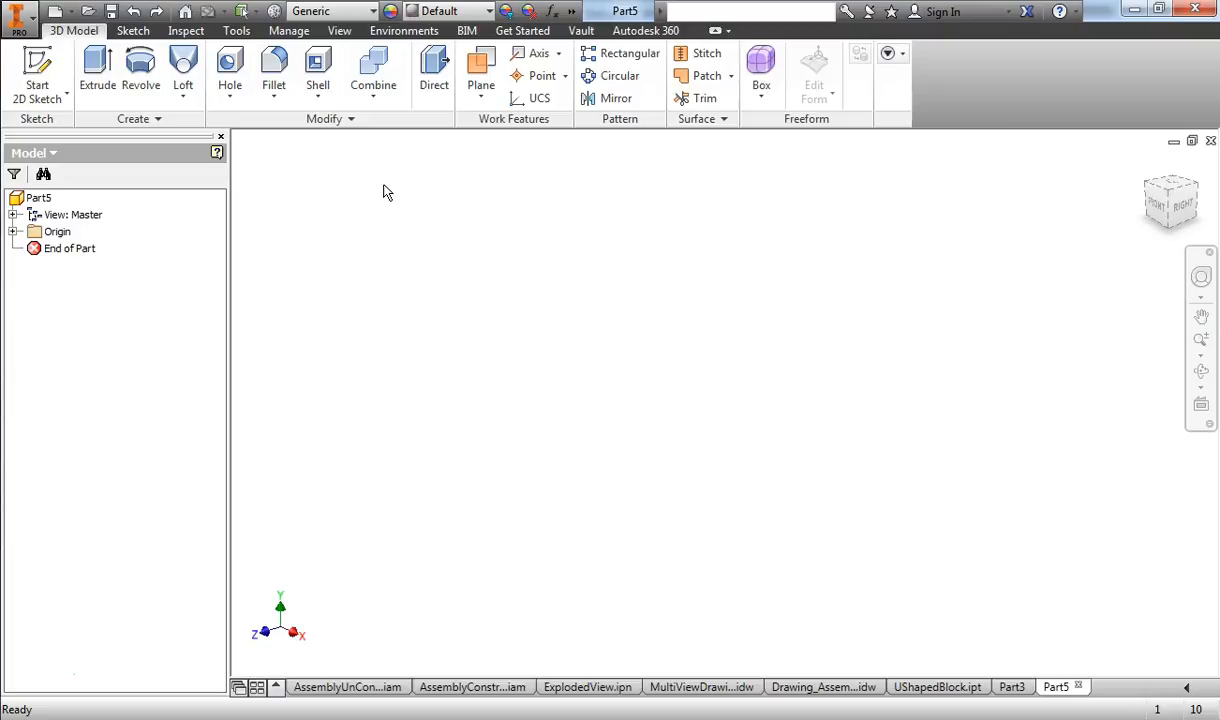
Step: Start a 2D sketch on the vertical XY (front) origin plane
left_click(48, 105)
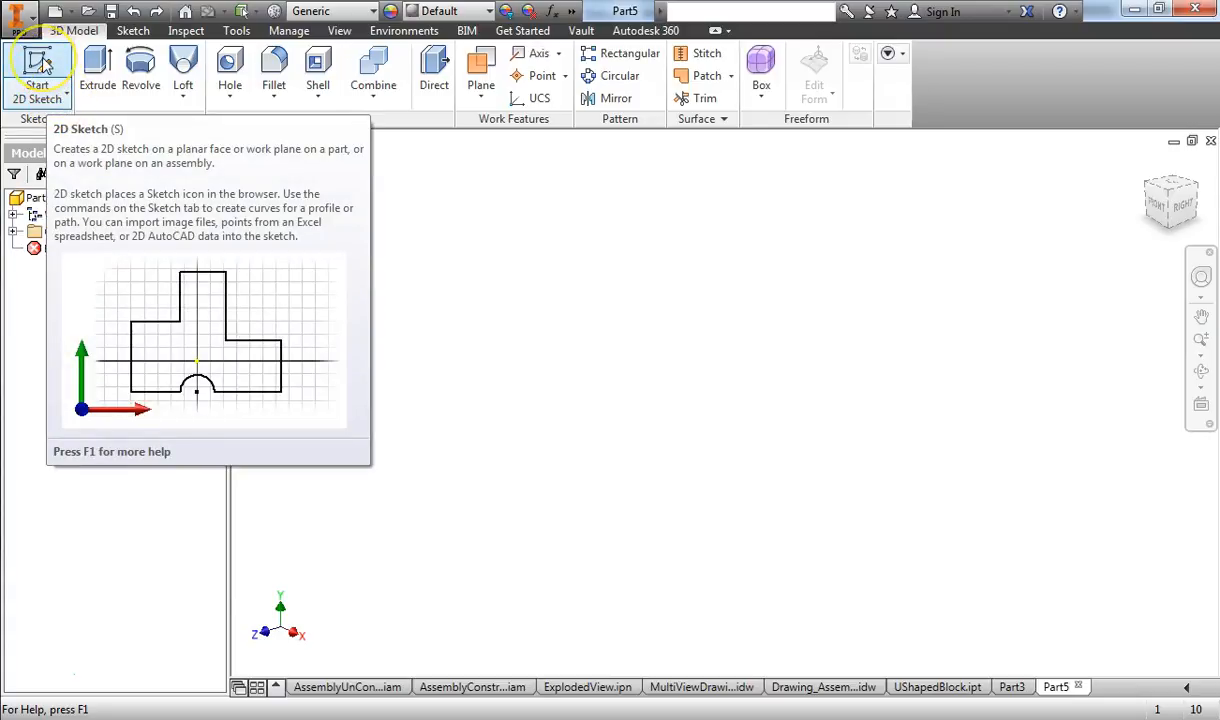
left_click(42, 64)
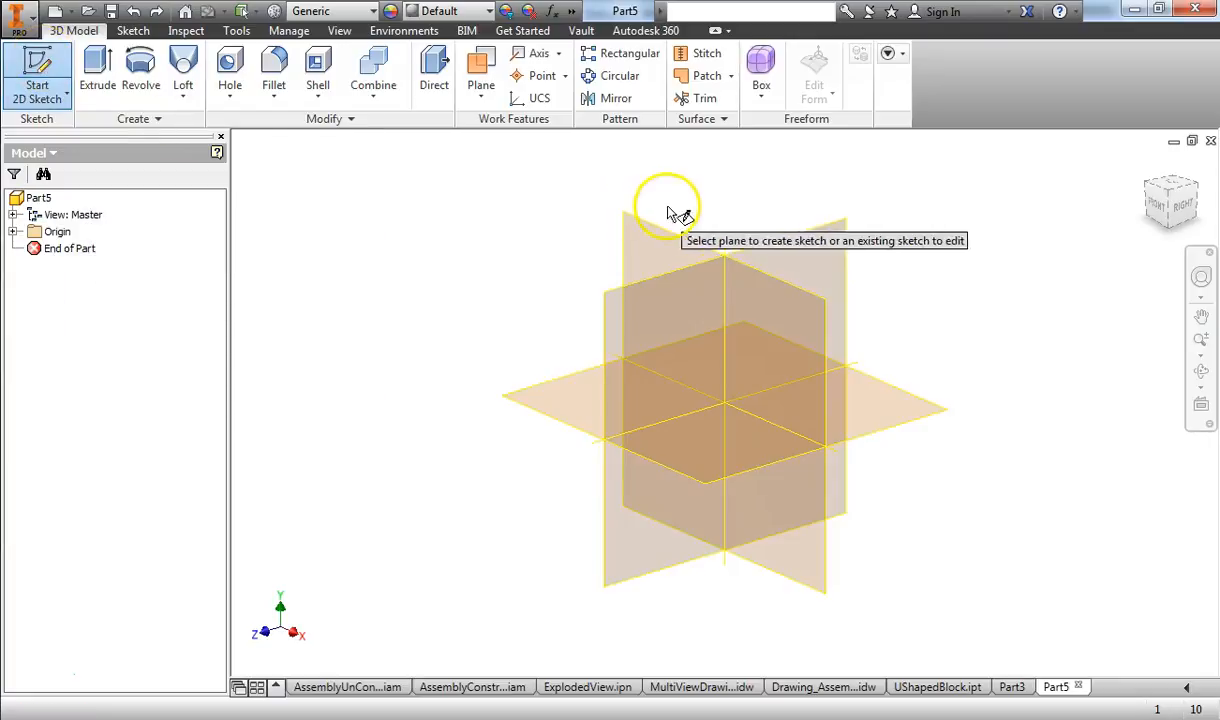
left_click(784, 300)
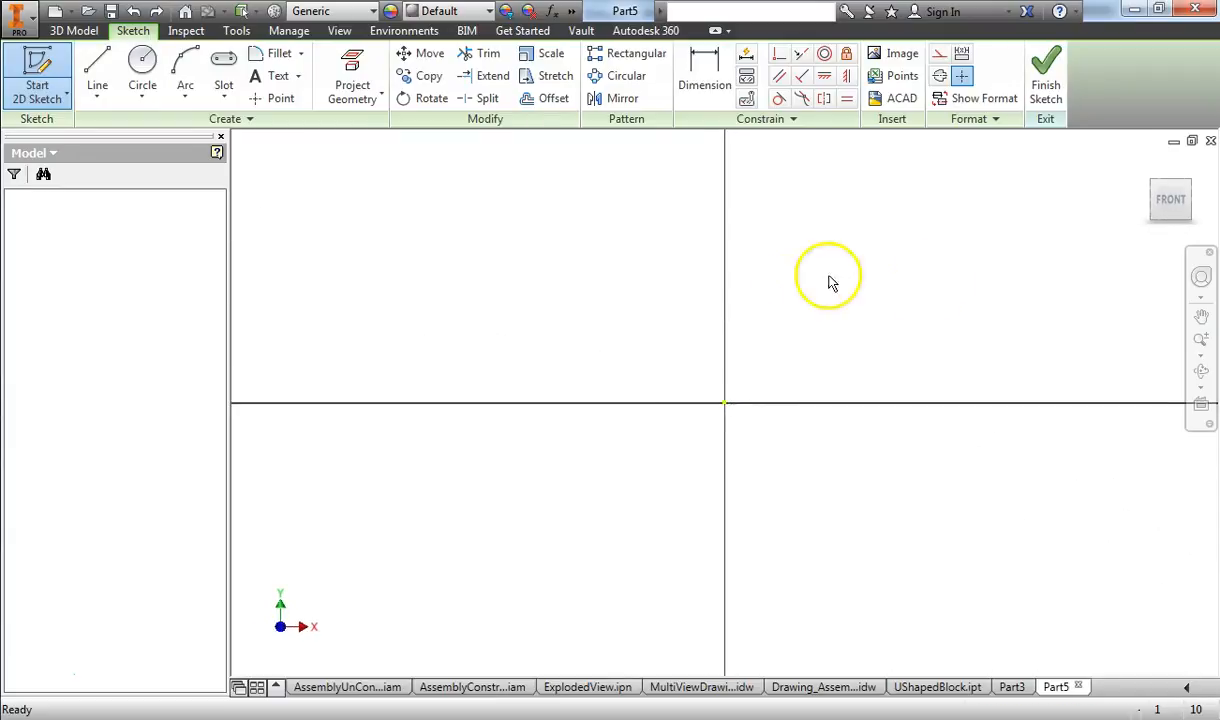
Step: Sketch an open four-line profile with a bottom edge about 1.16 in long, vertical right edge, top edge and slanted left edge, and finish the sketch
mouse_move(899, 310)
middle_mouse_down()
mouse_move(640, 411)
mouse_move(558, 457)
mouse_move(562, 470)
middle_mouse_up()
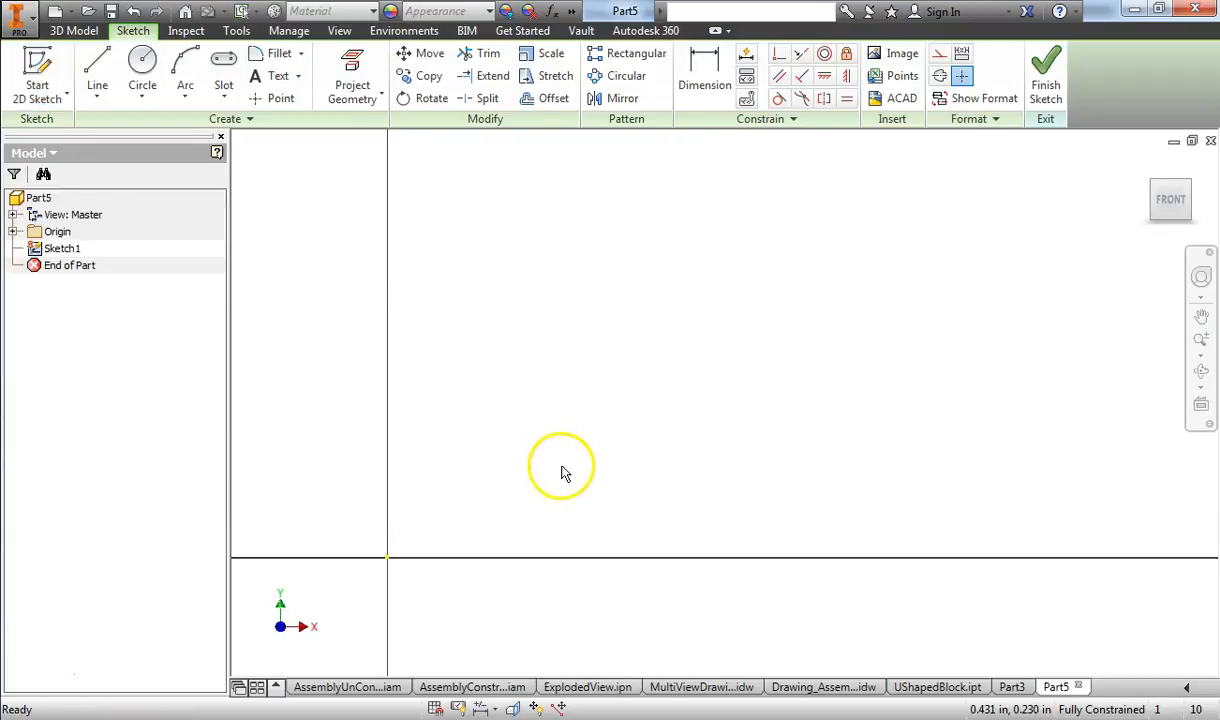
left_click(96, 68)
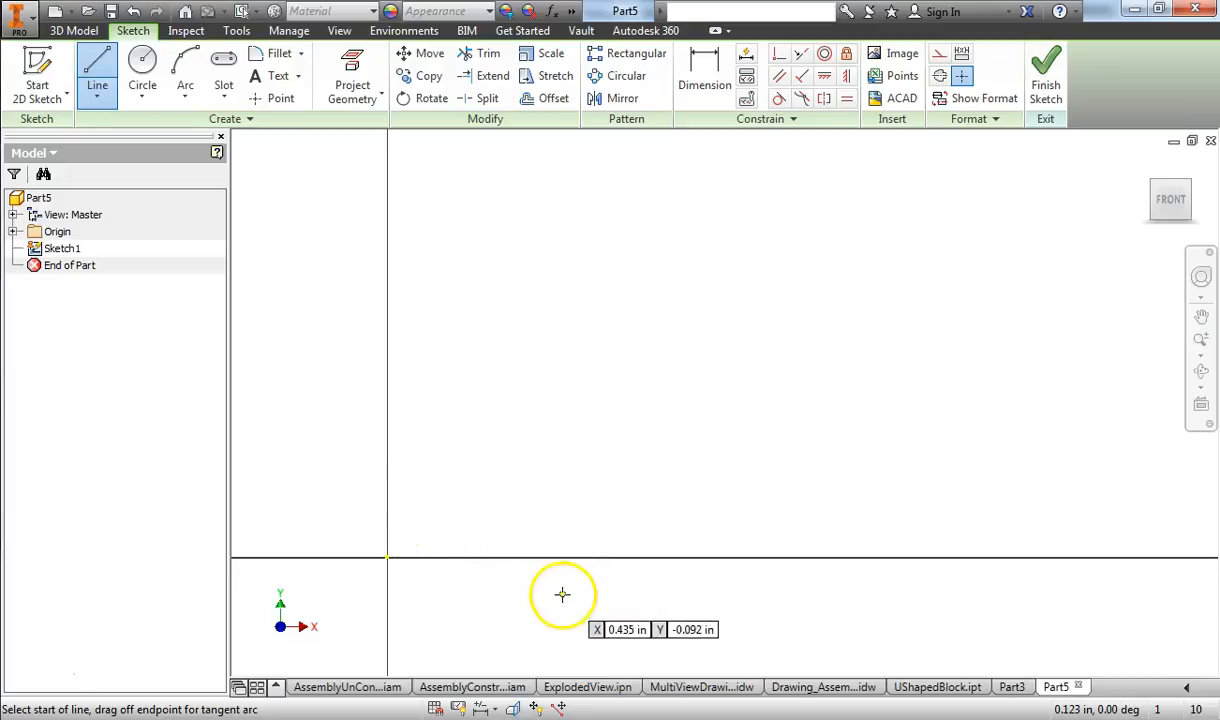
left_click(447, 514)
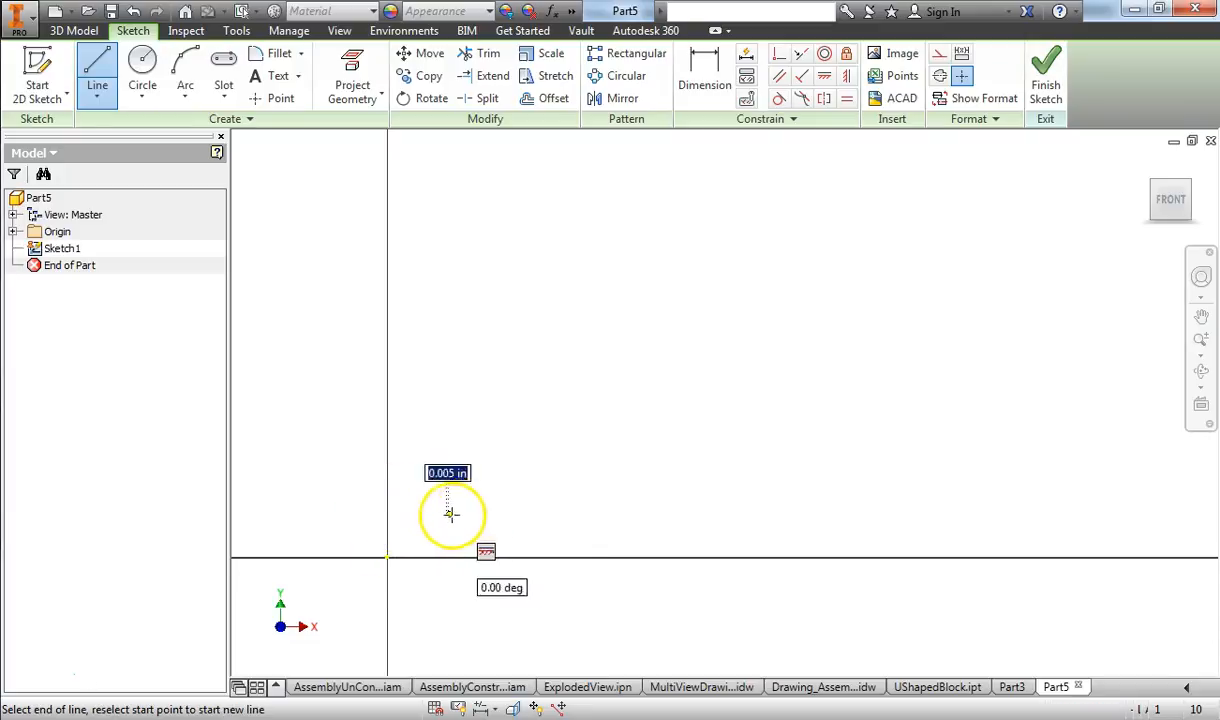
left_click(913, 514)
left_click(913, 292)
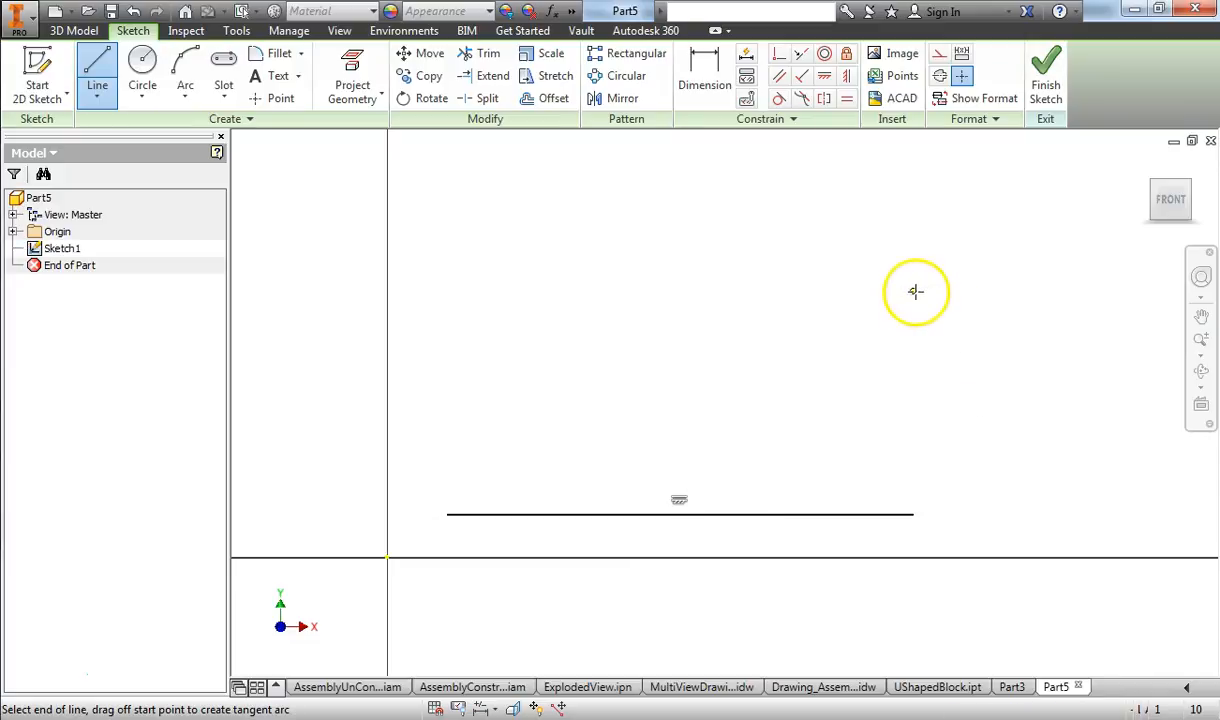
left_click(506, 292)
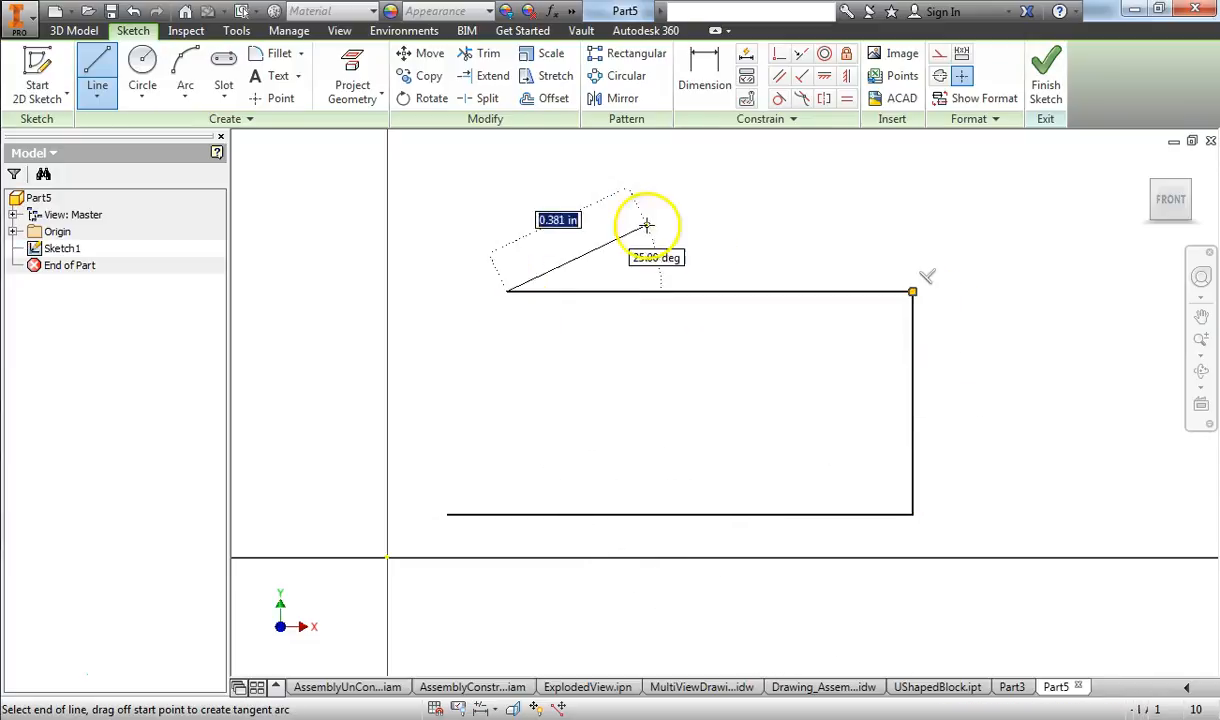
left_click(448, 421)
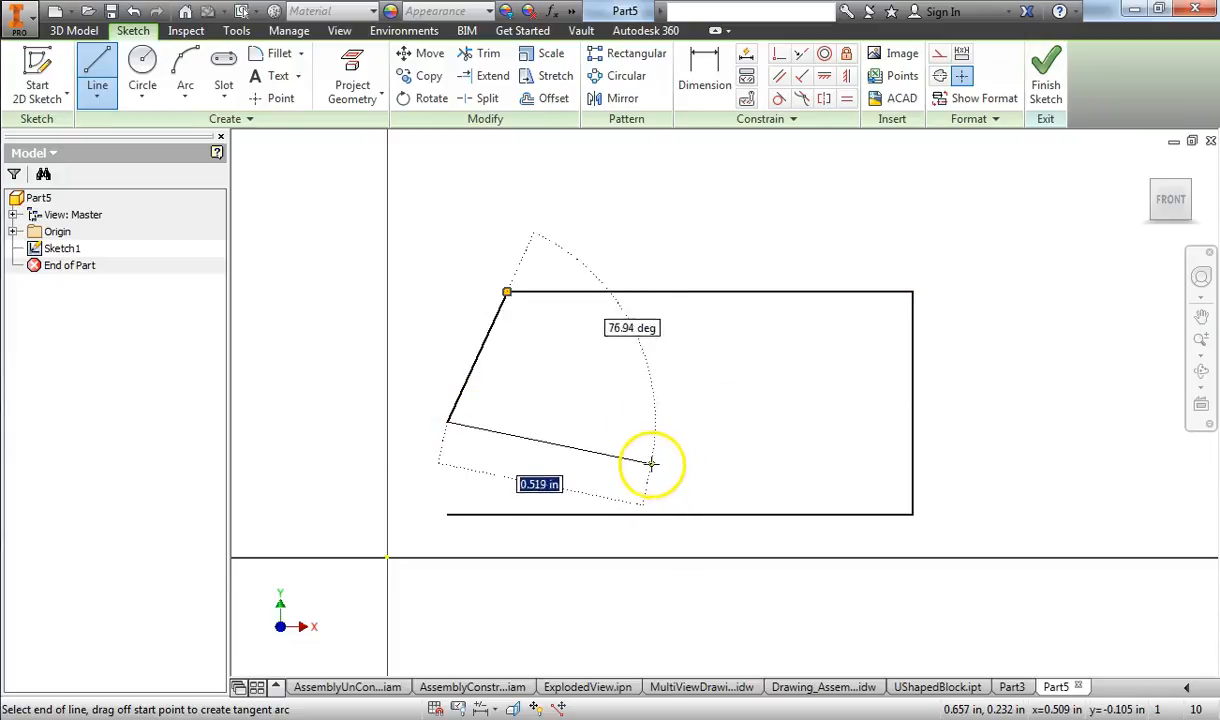
right_click(568, 415)
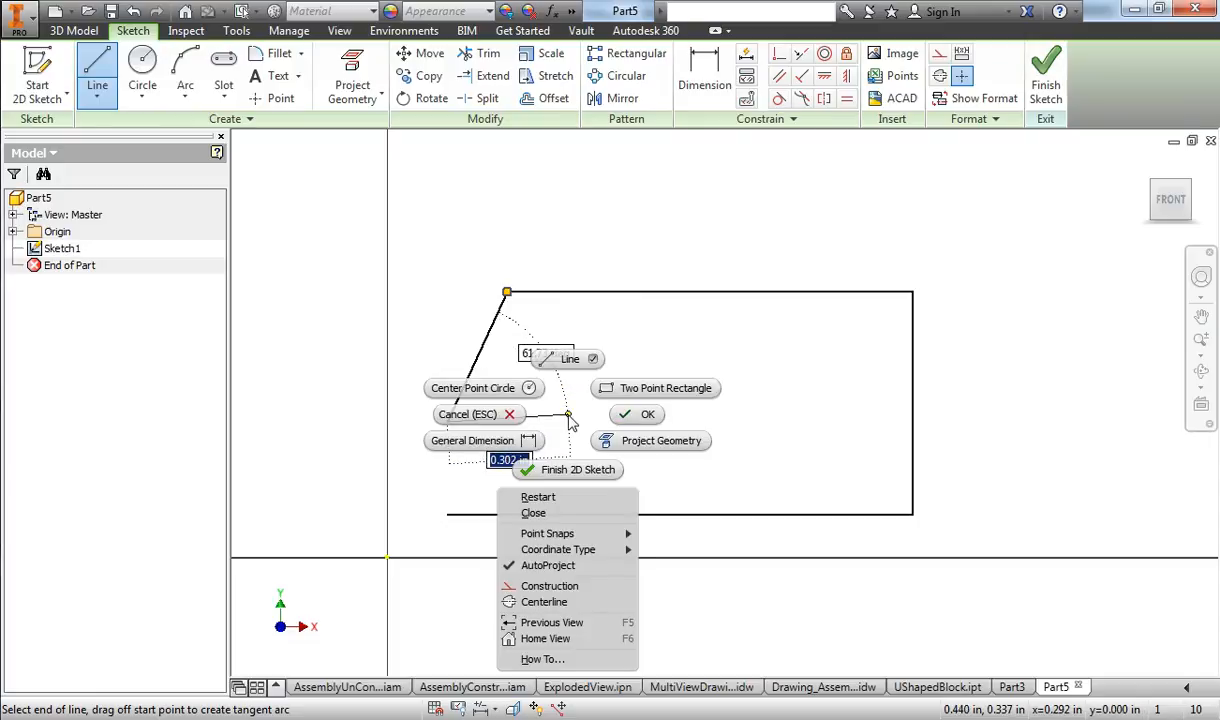
left_click(508, 416)
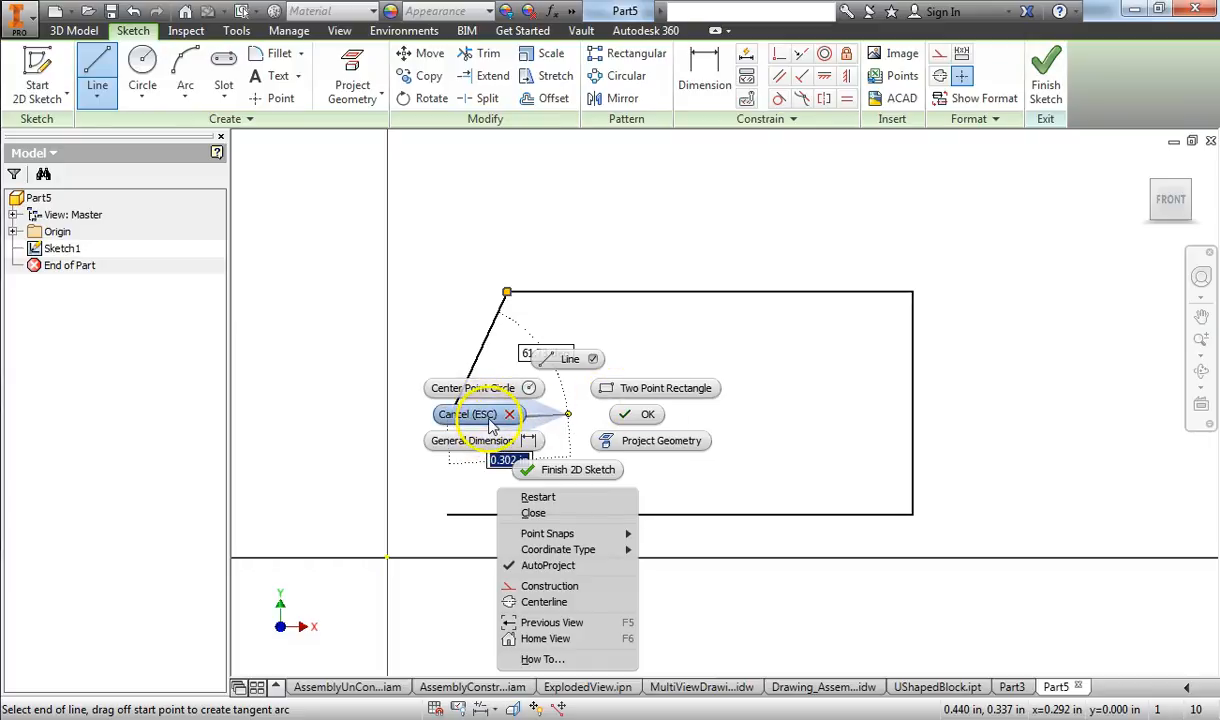
left_click(492, 424)
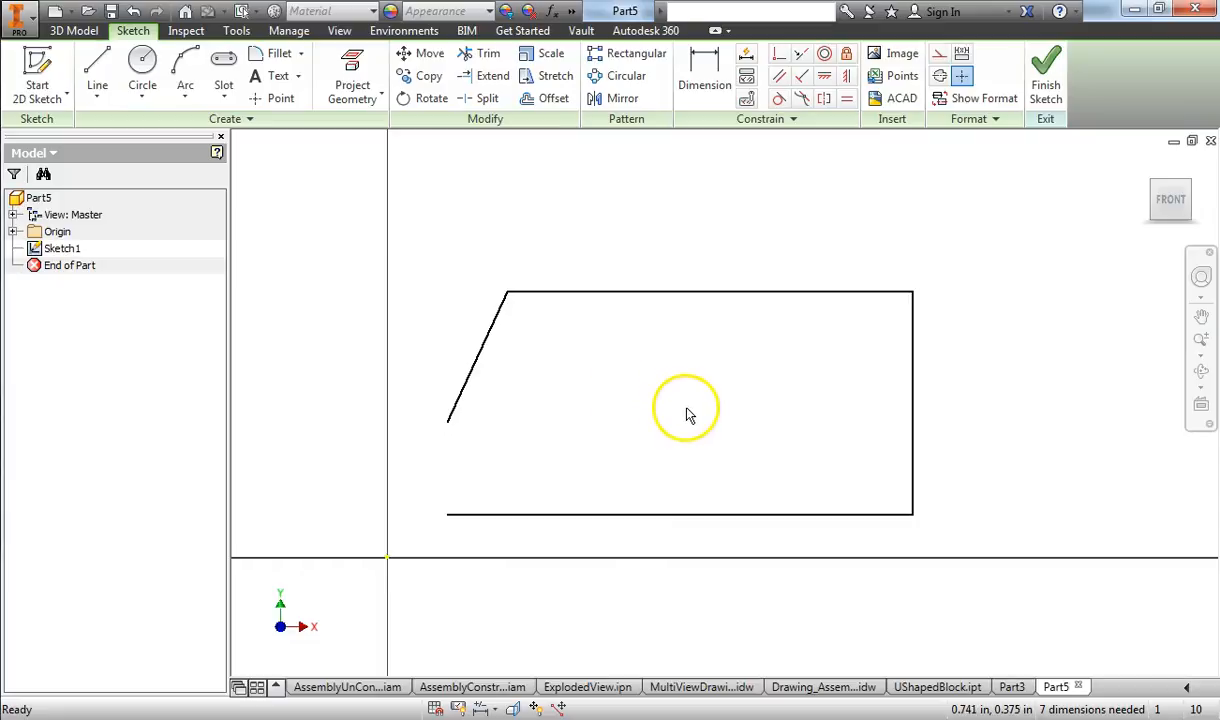
left_click(1045, 90)
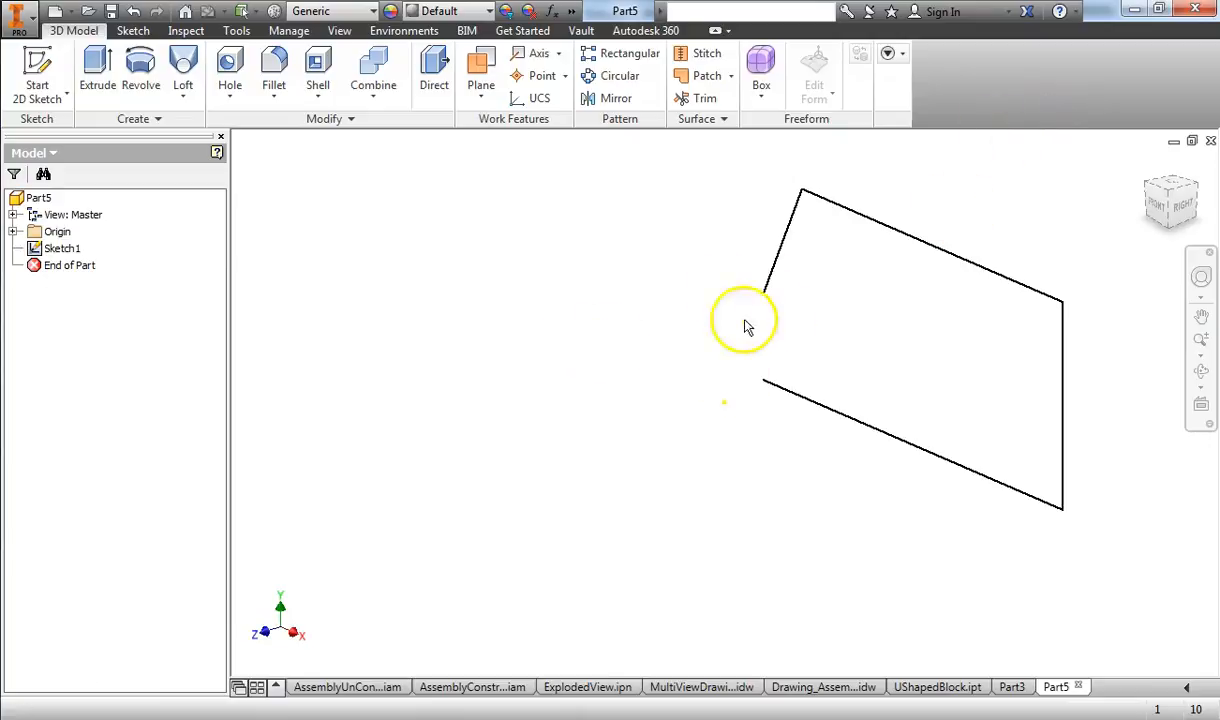
Step: Try to extrude the open profile 1 in with Surface output and with Solid output, and cancel the extrusion
mouse_move(727, 280)
middle_mouse_down()
mouse_move(498, 359)
mouse_move(510, 334)
middle_mouse_up()
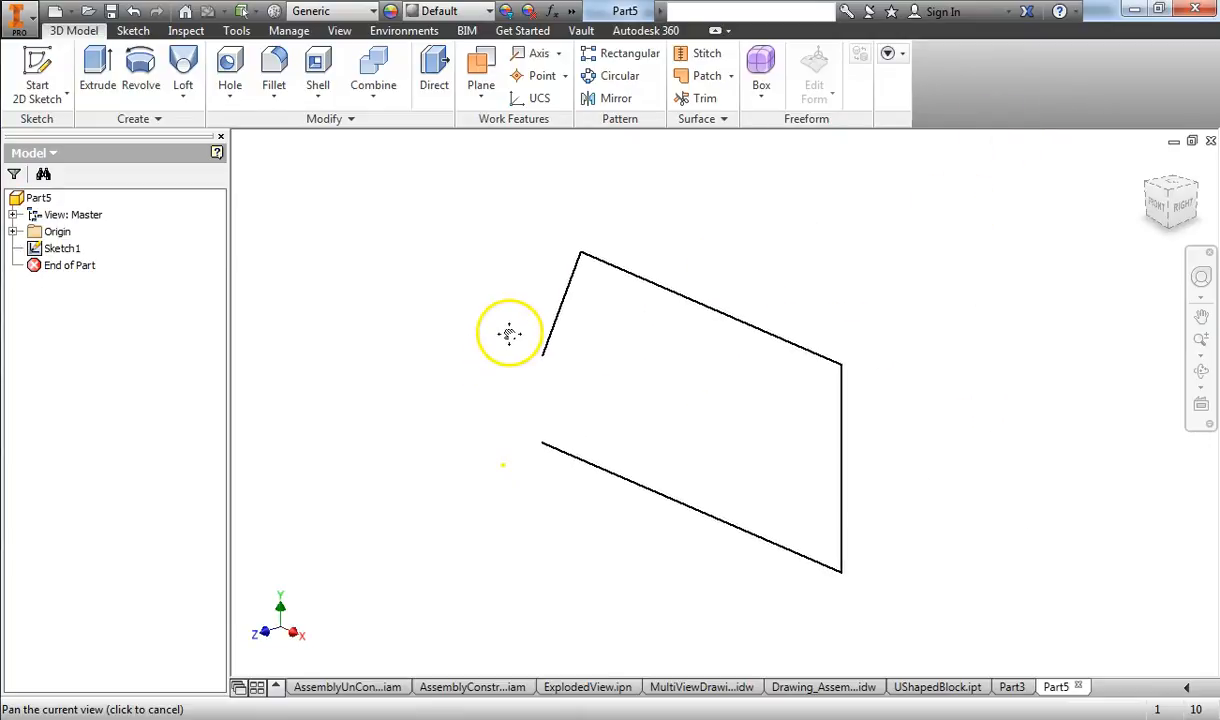
left_click(97, 72)
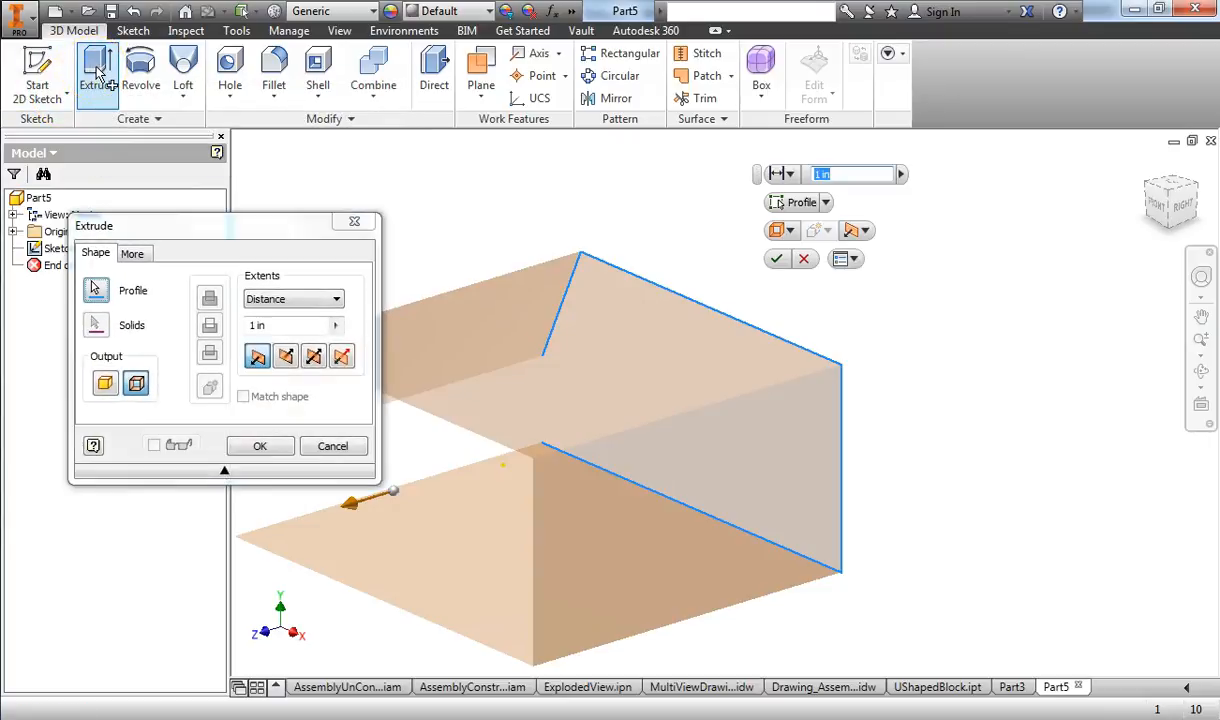
left_click_drag(160, 236, 950, 153)
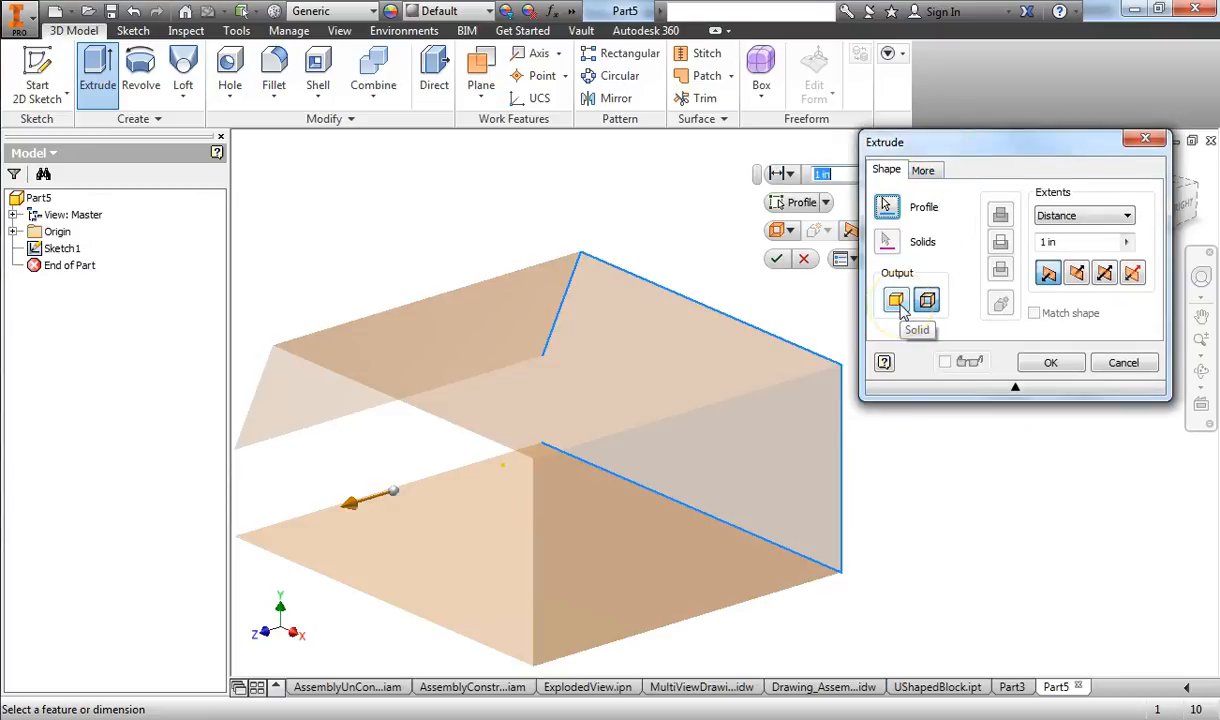
left_click(925, 304)
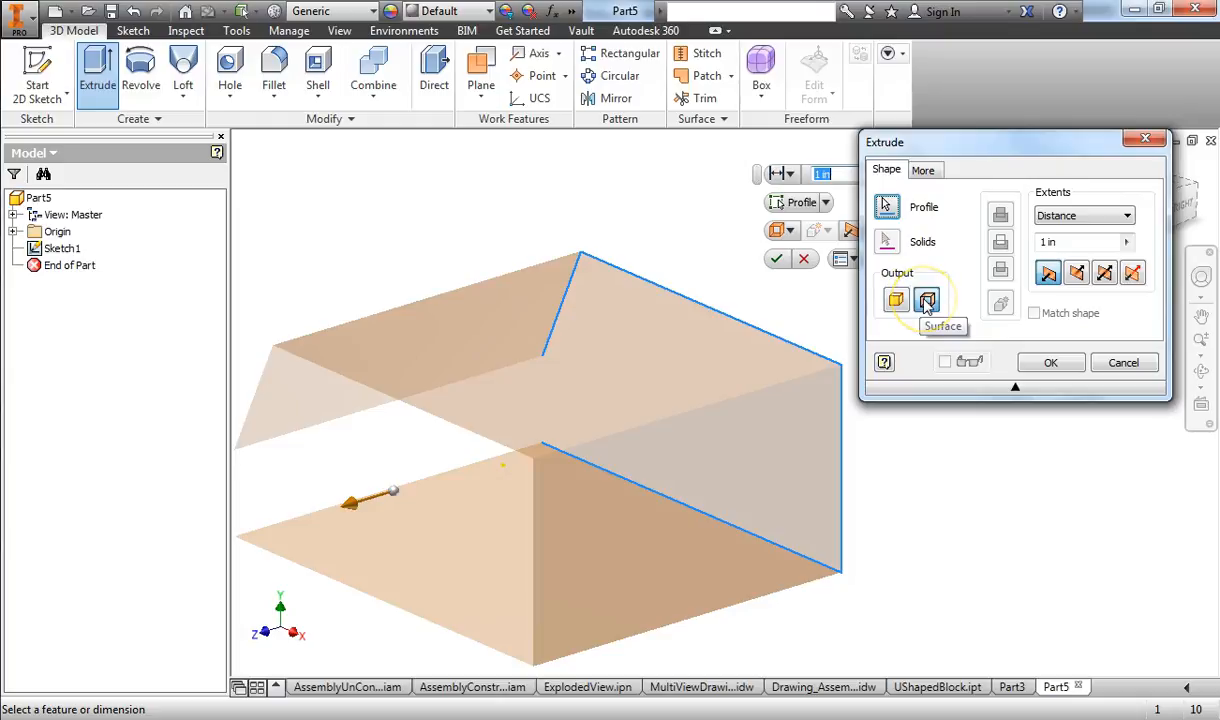
left_click(897, 302)
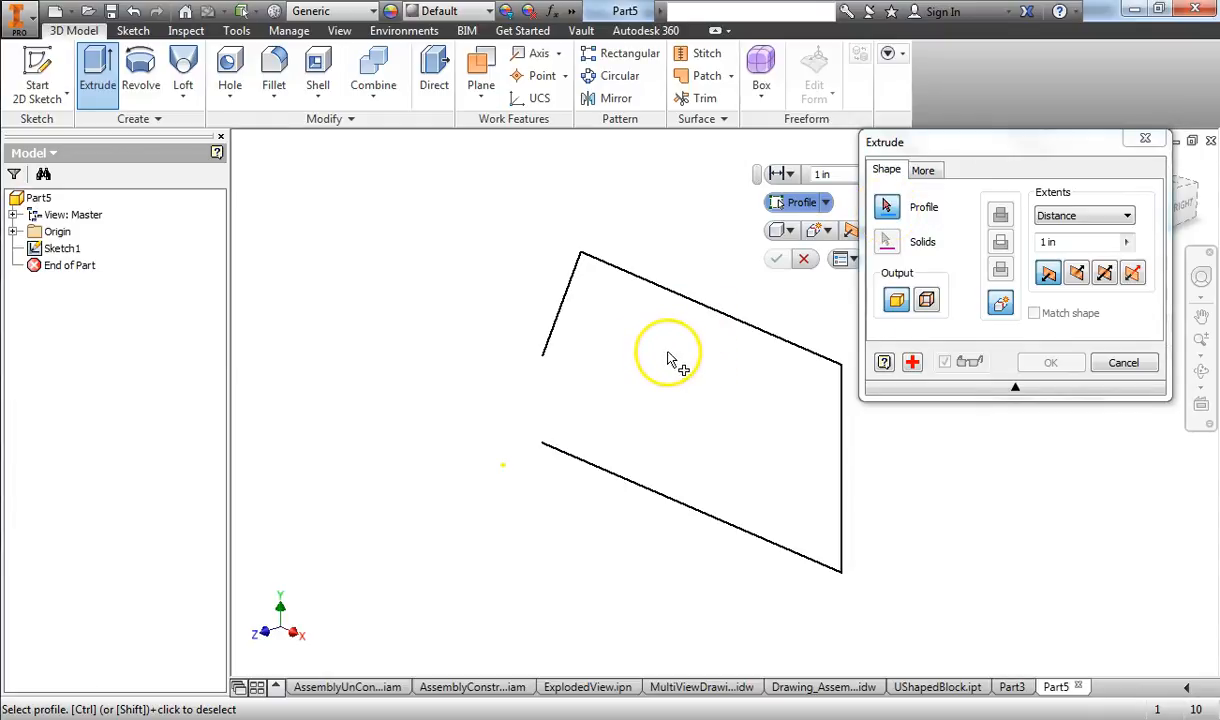
left_click(553, 462)
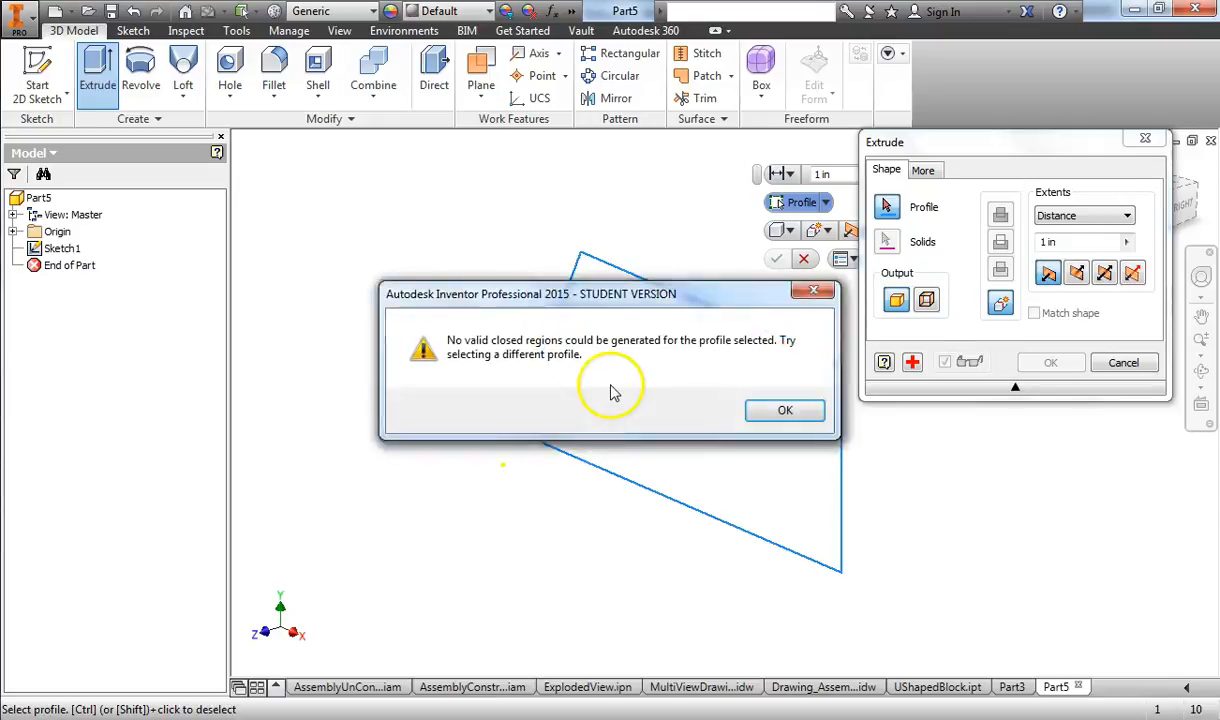
left_click(778, 410)
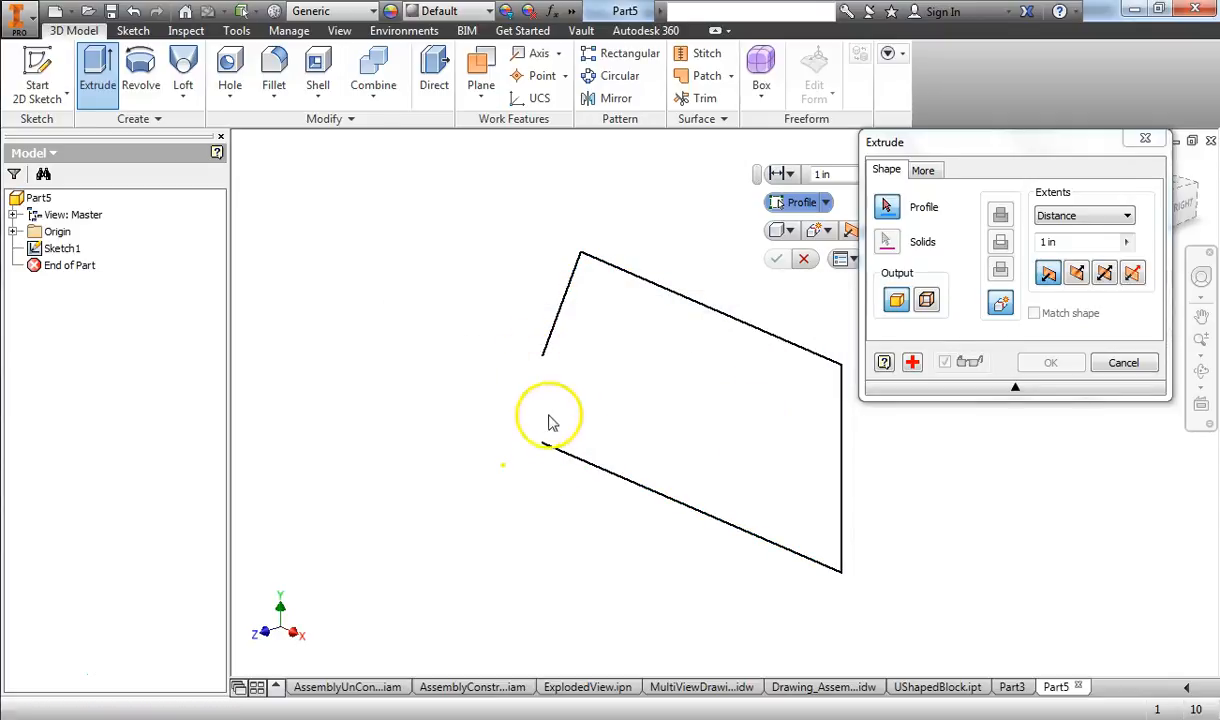
left_click(1122, 362)
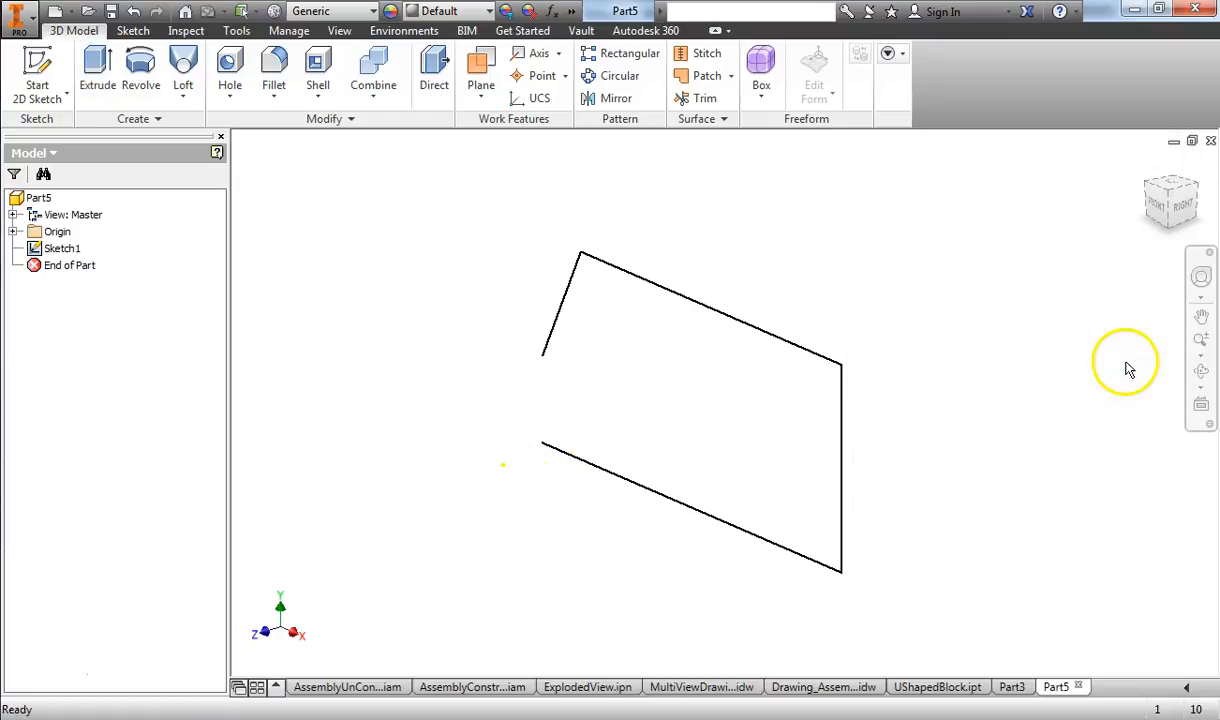
Step: Edit Sketch1 to close the gap on the left with a vertical line about 0.23 in long, and finish the sketch
right_click(68, 258)
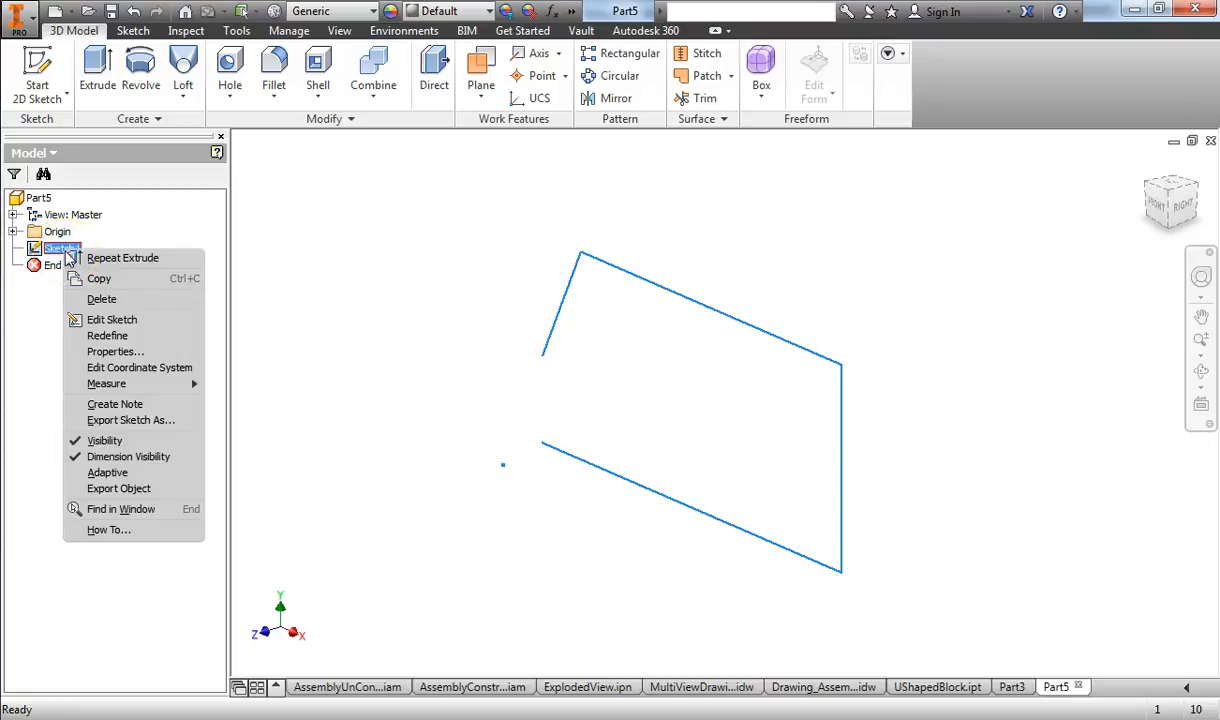
left_click(147, 327)
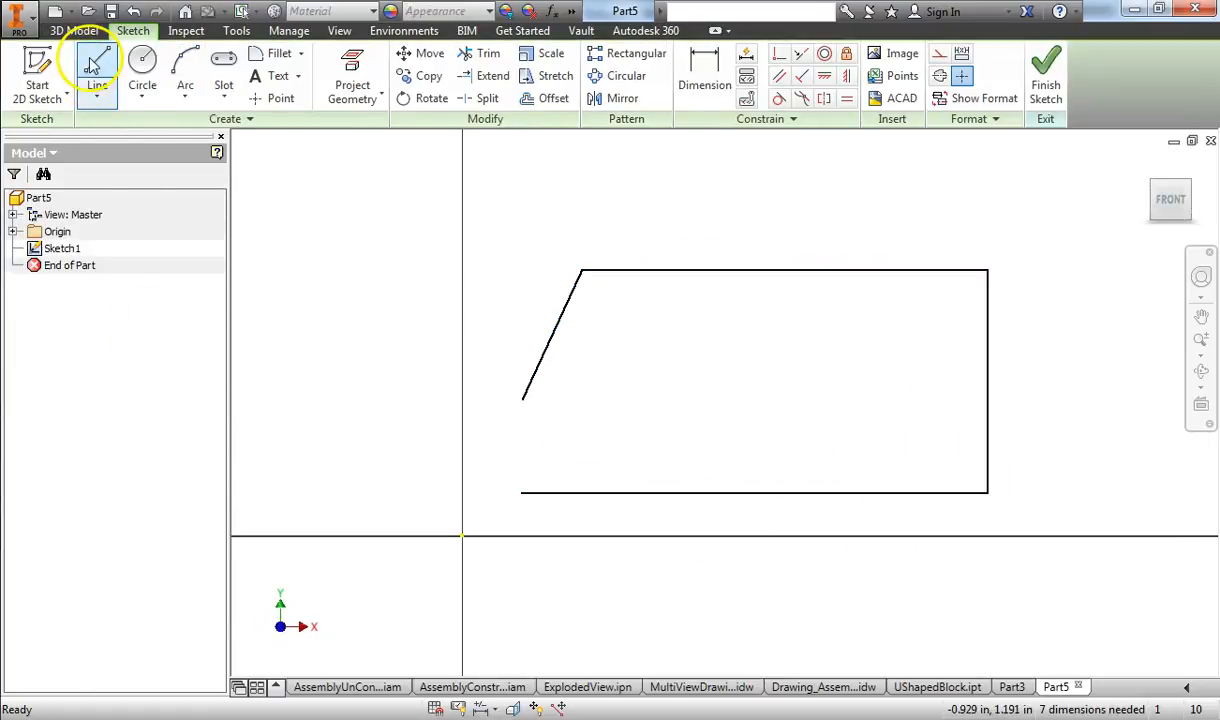
left_click(95, 66)
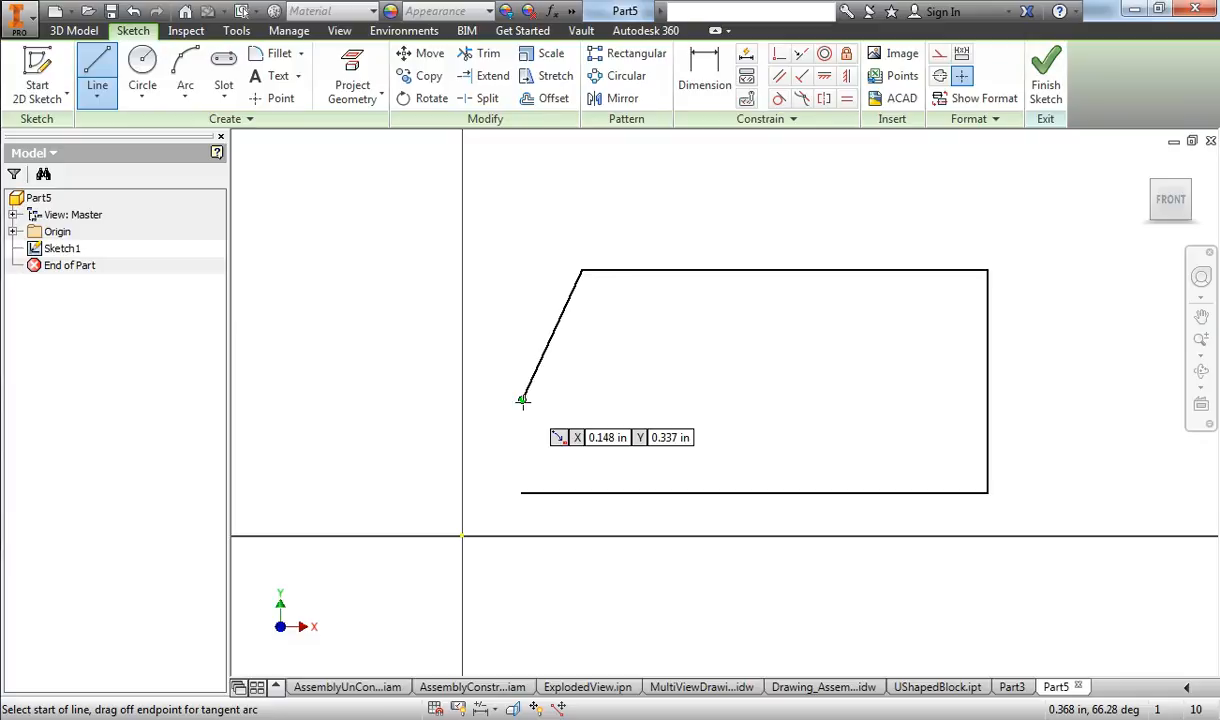
left_click(522, 400)
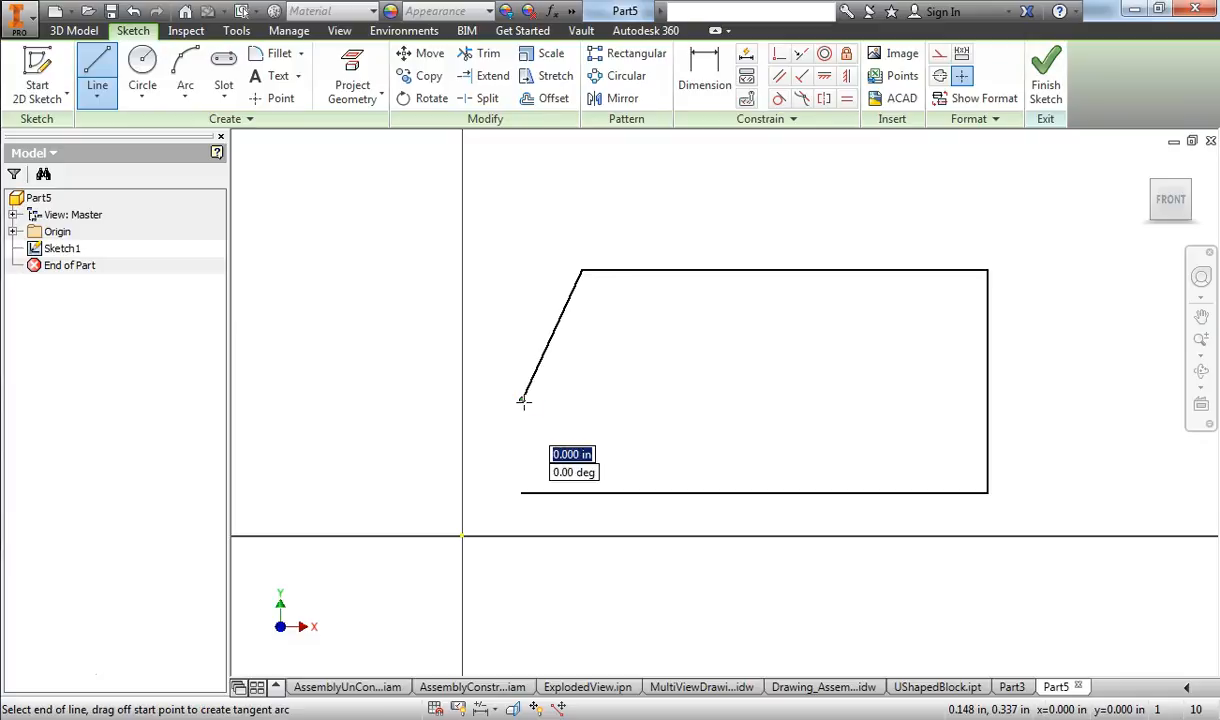
left_click(522, 492)
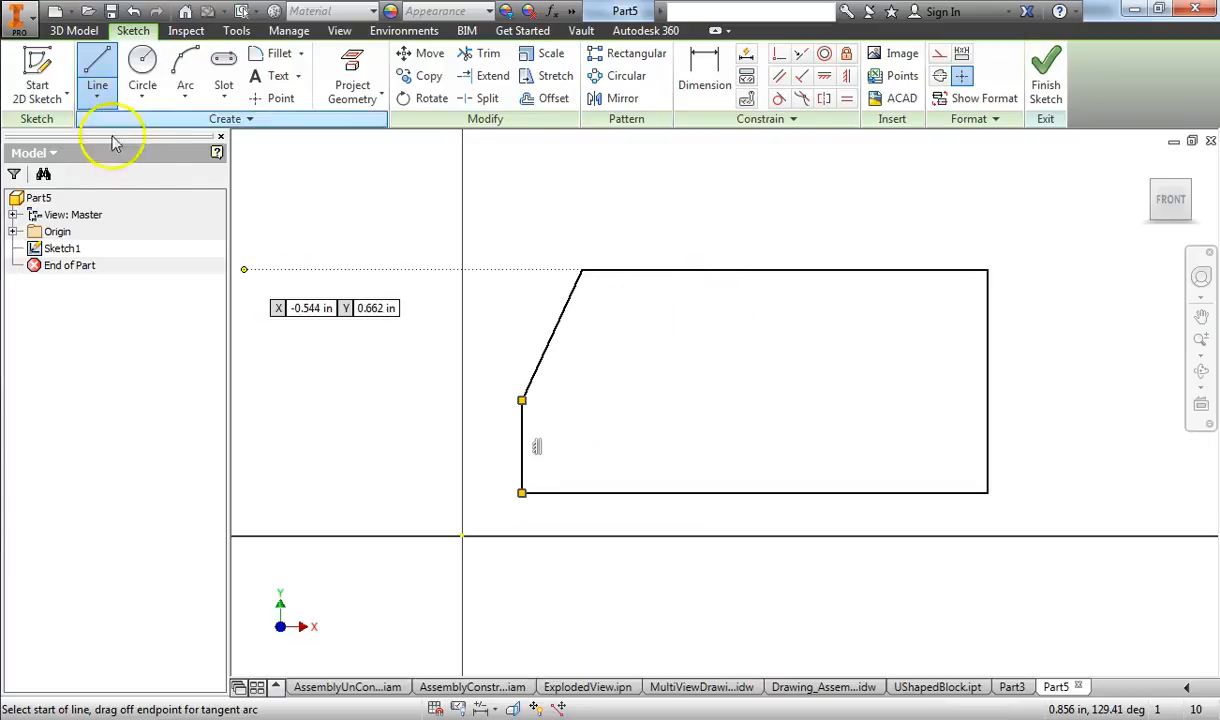
right_click(536, 165)
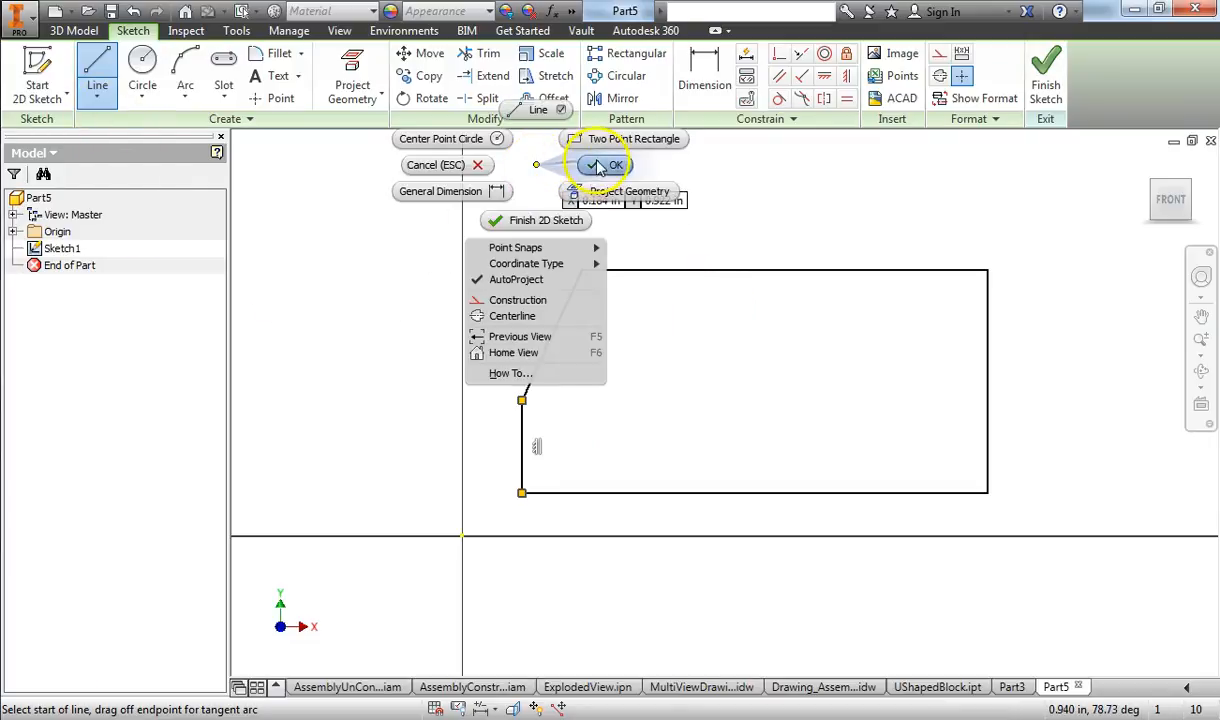
left_click(598, 167)
left_click(1050, 80)
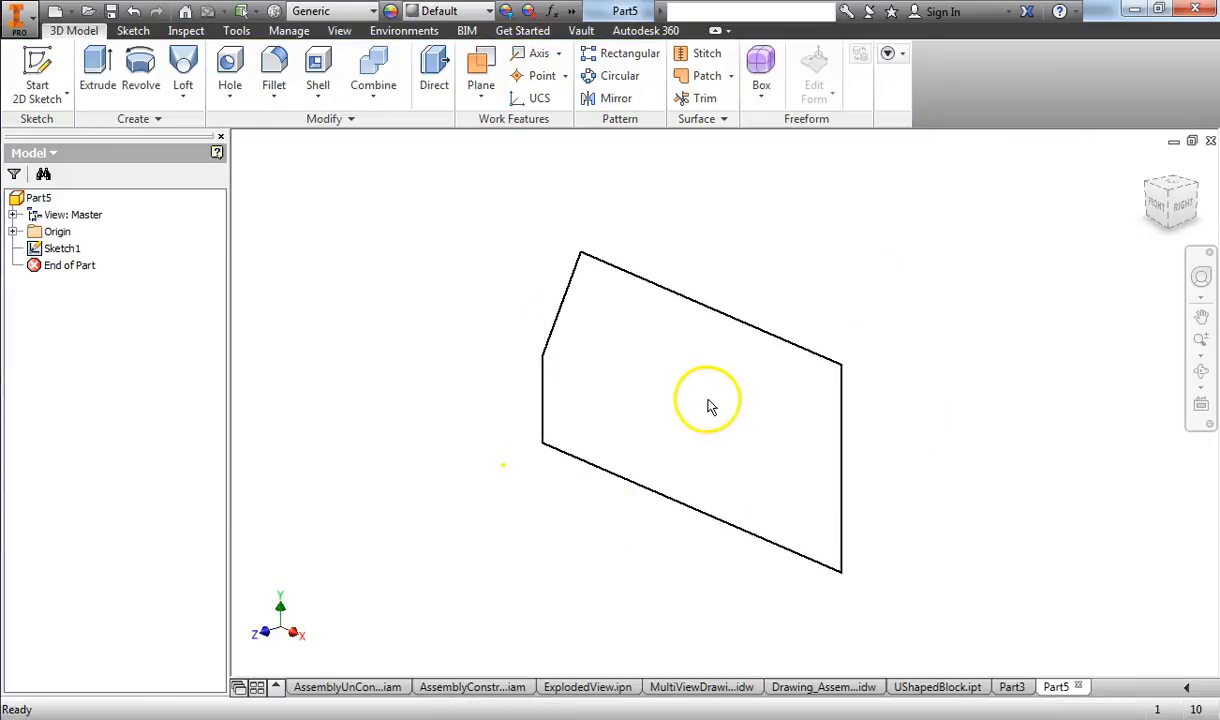
Step: Preview extruding the closed profile as a solid at distances of 0.75 in and 0.4375 in, and cancel the extrusion
left_click(105, 80)
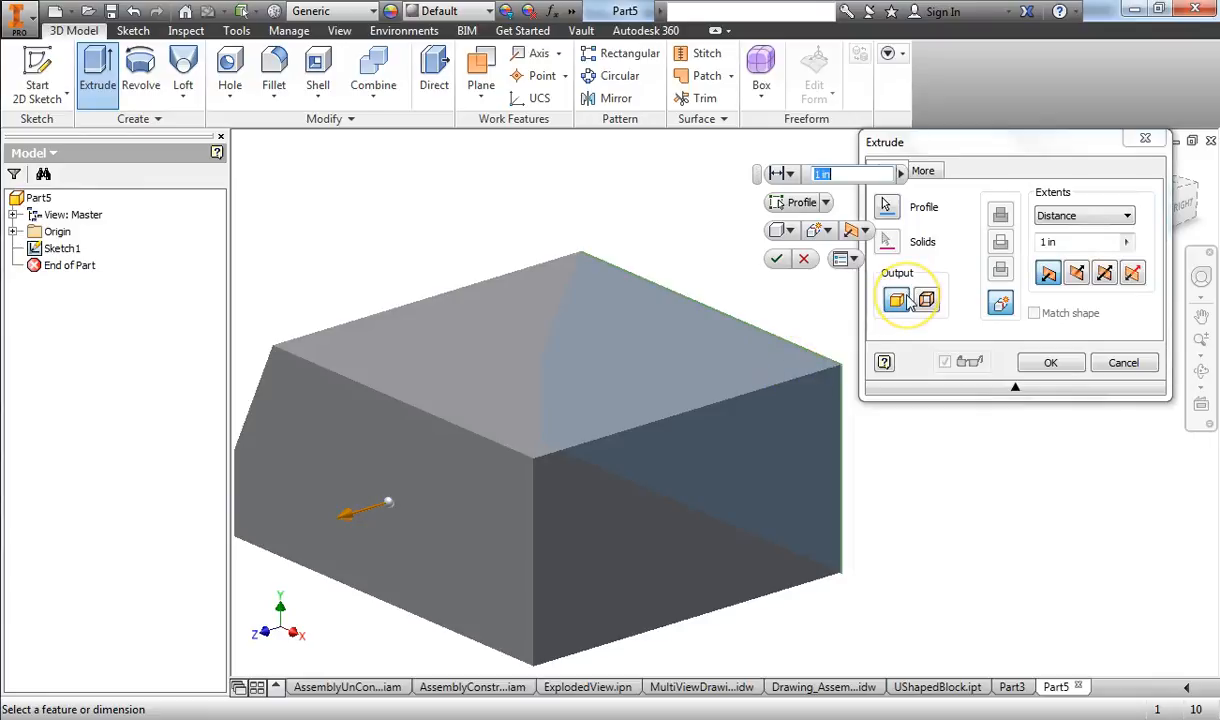
left_click_drag(355, 514, 419, 477)
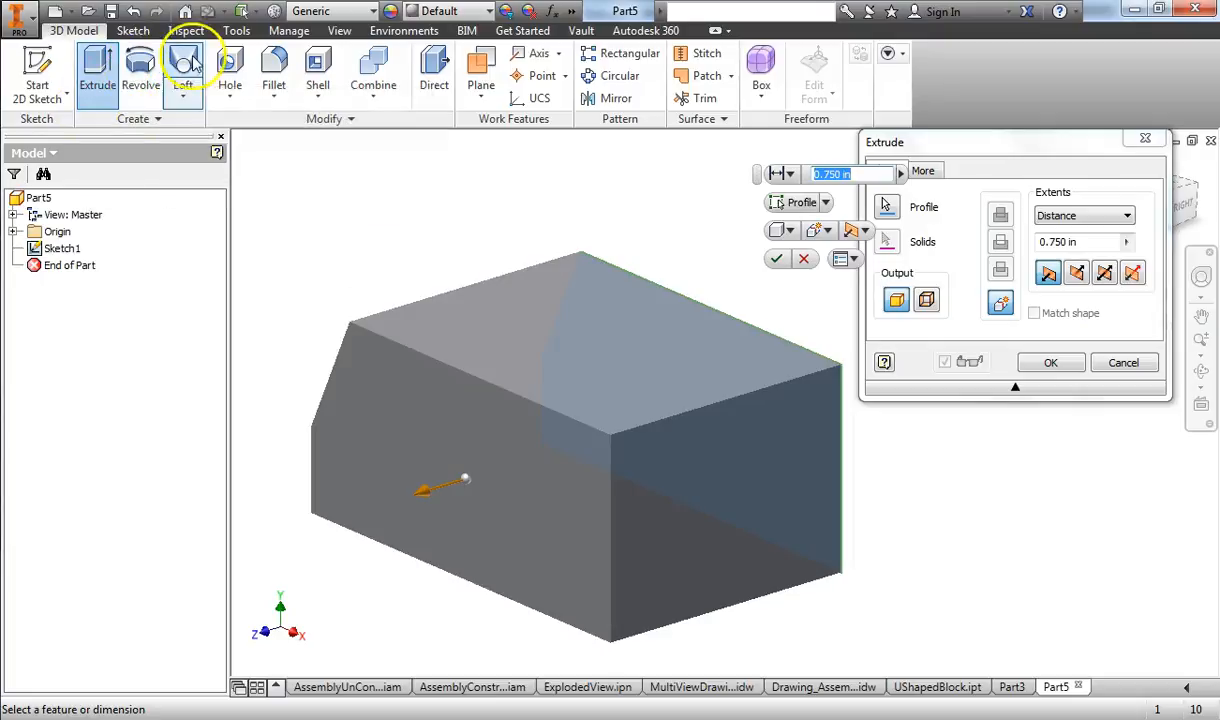
left_click_drag(418, 491, 523, 444)
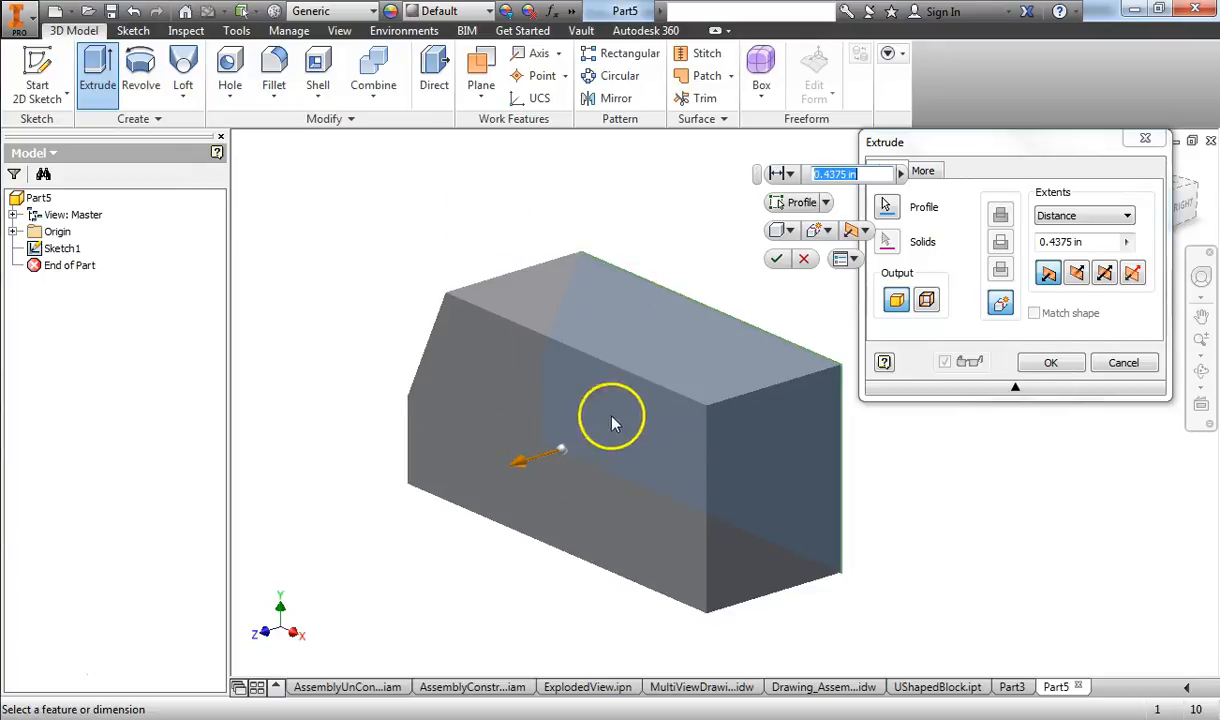
left_click(1120, 362)
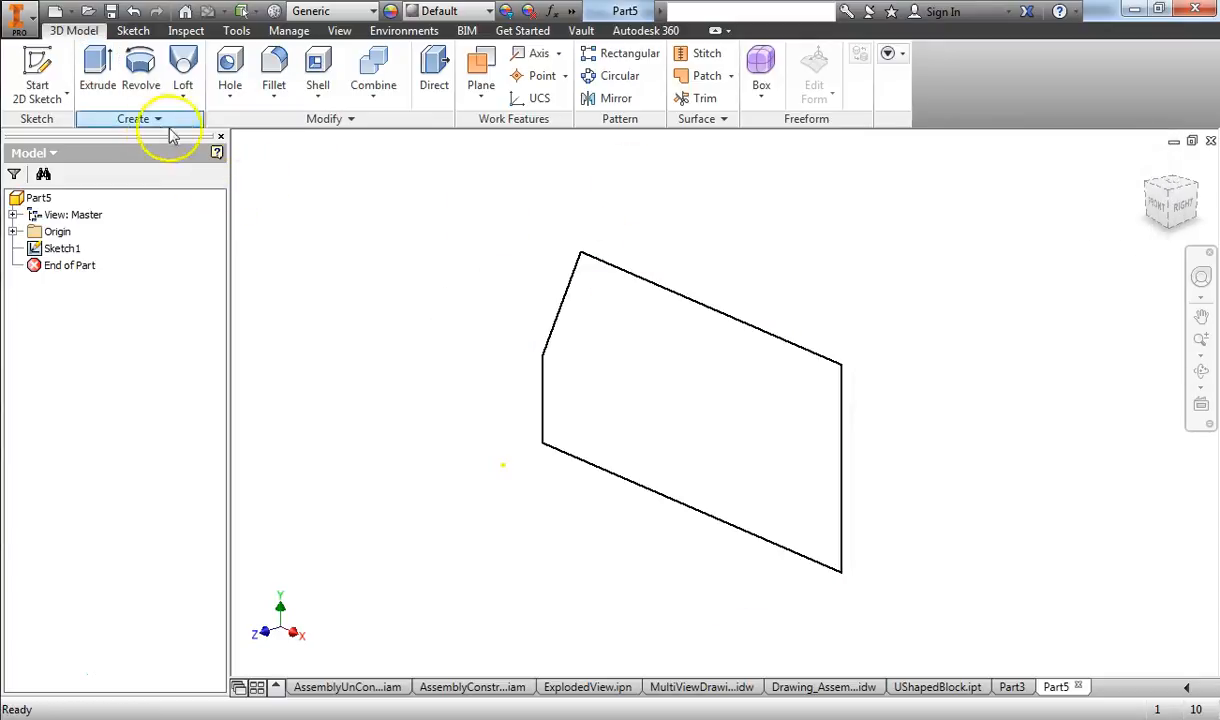
Step: Edit Sketch1 to add a circle about 0.25 in in diameter inside the closed profile near its slanted edge, and finish the sketch
right_click(68, 258)
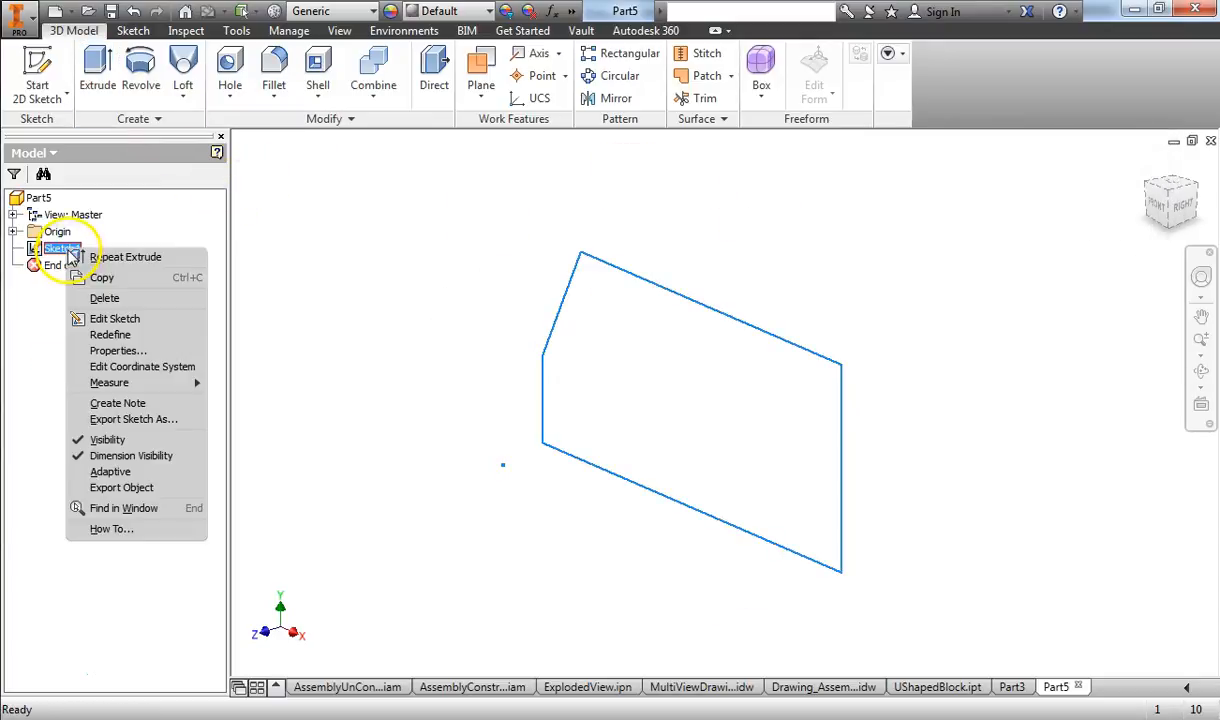
left_click(120, 313)
left_click(142, 68)
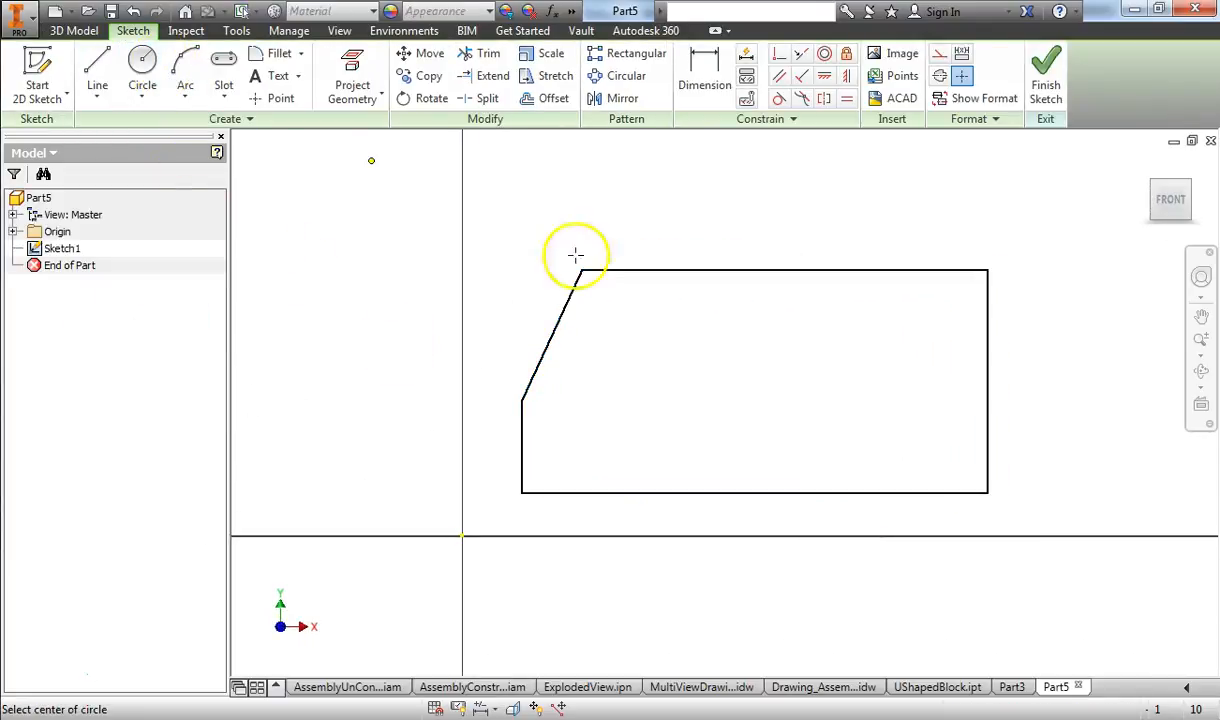
left_click(623, 368)
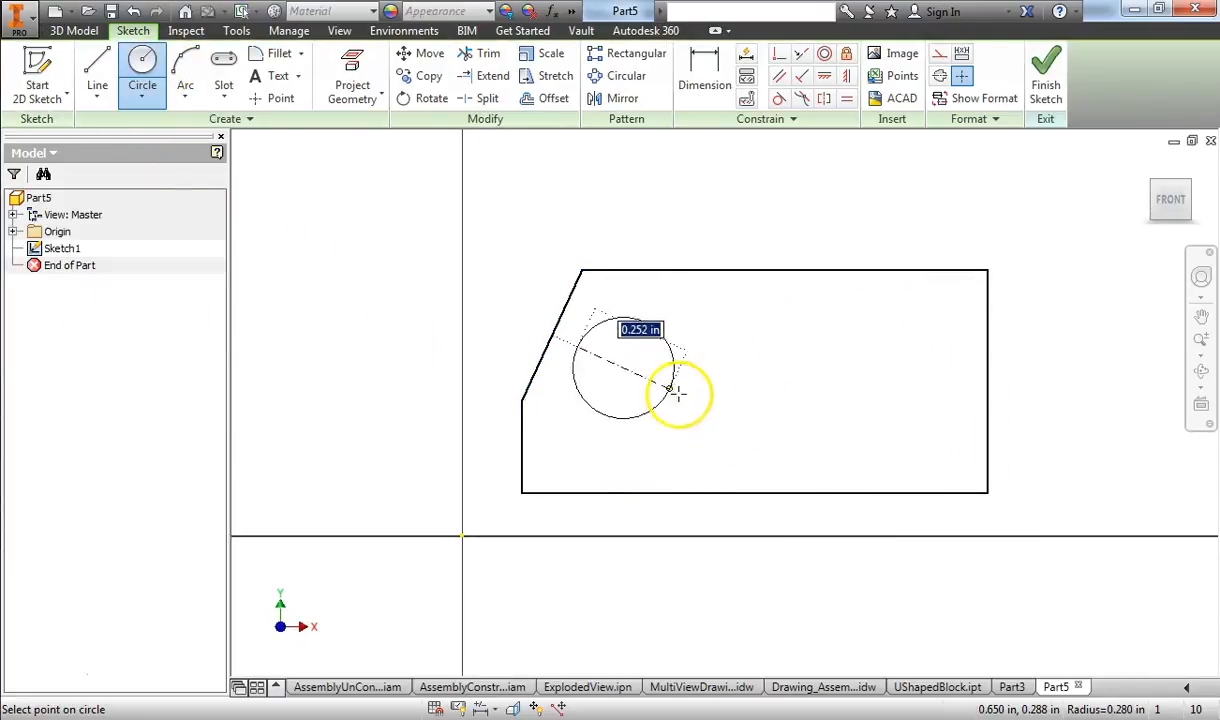
left_click(670, 389)
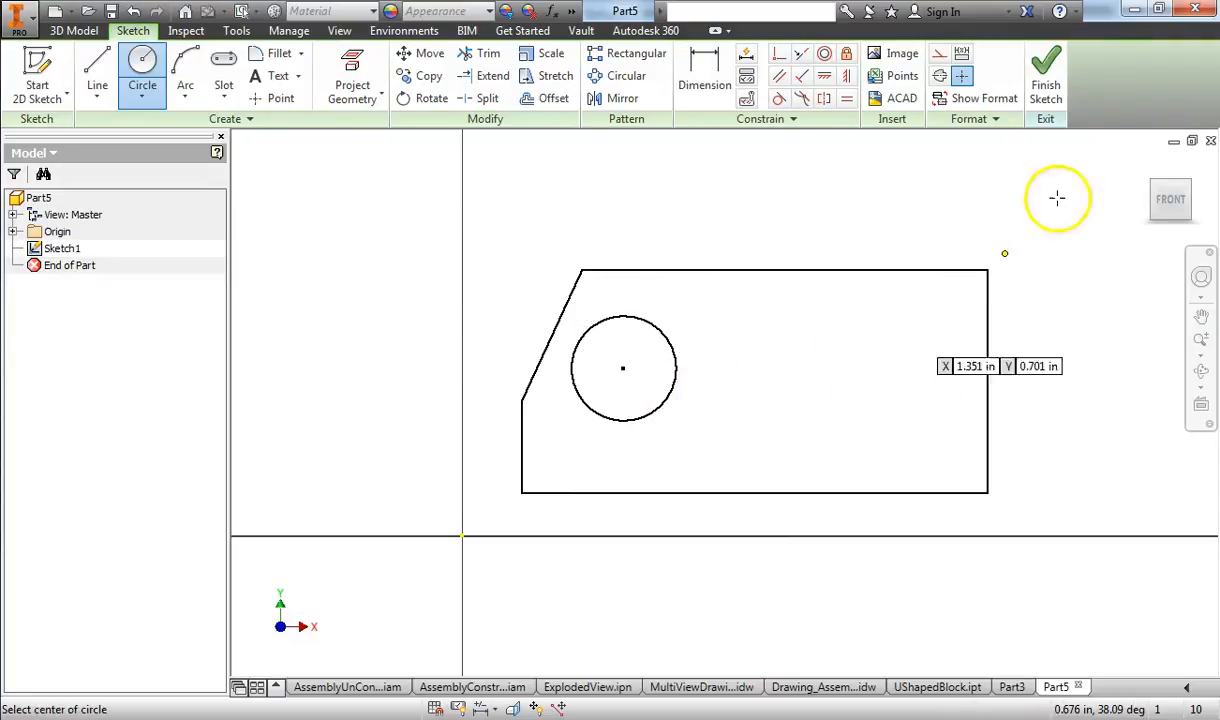
left_click(1048, 84)
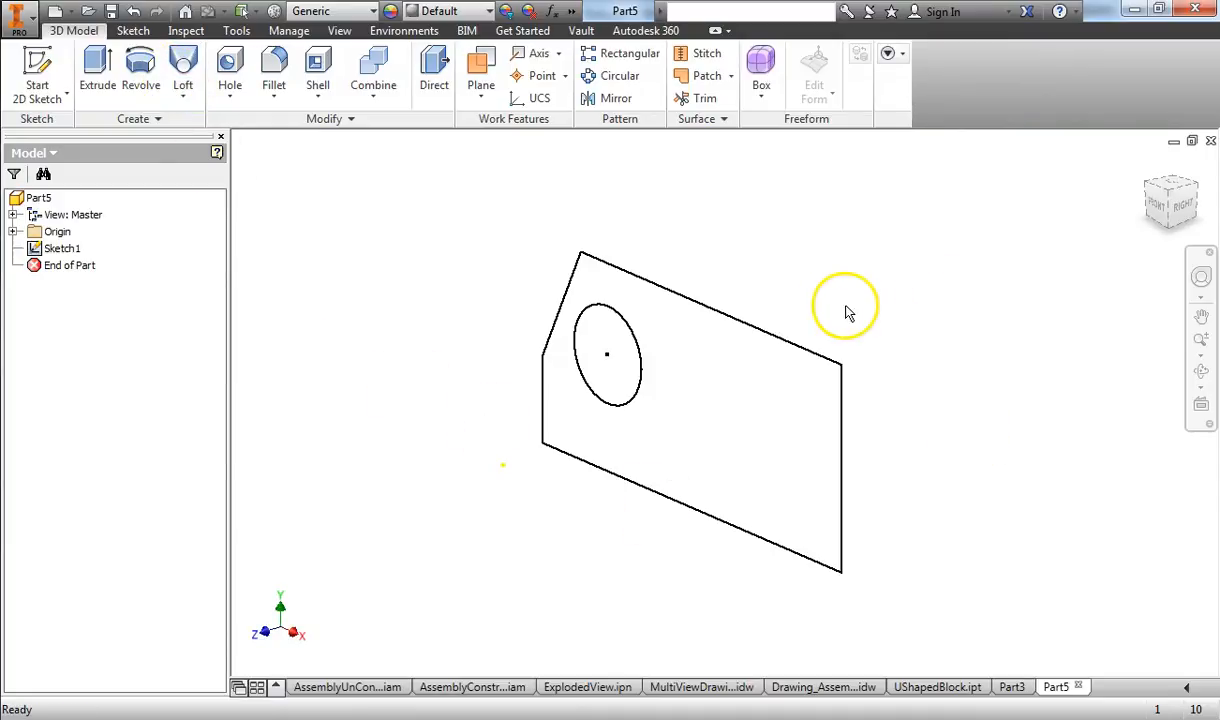
left_click(98, 72)
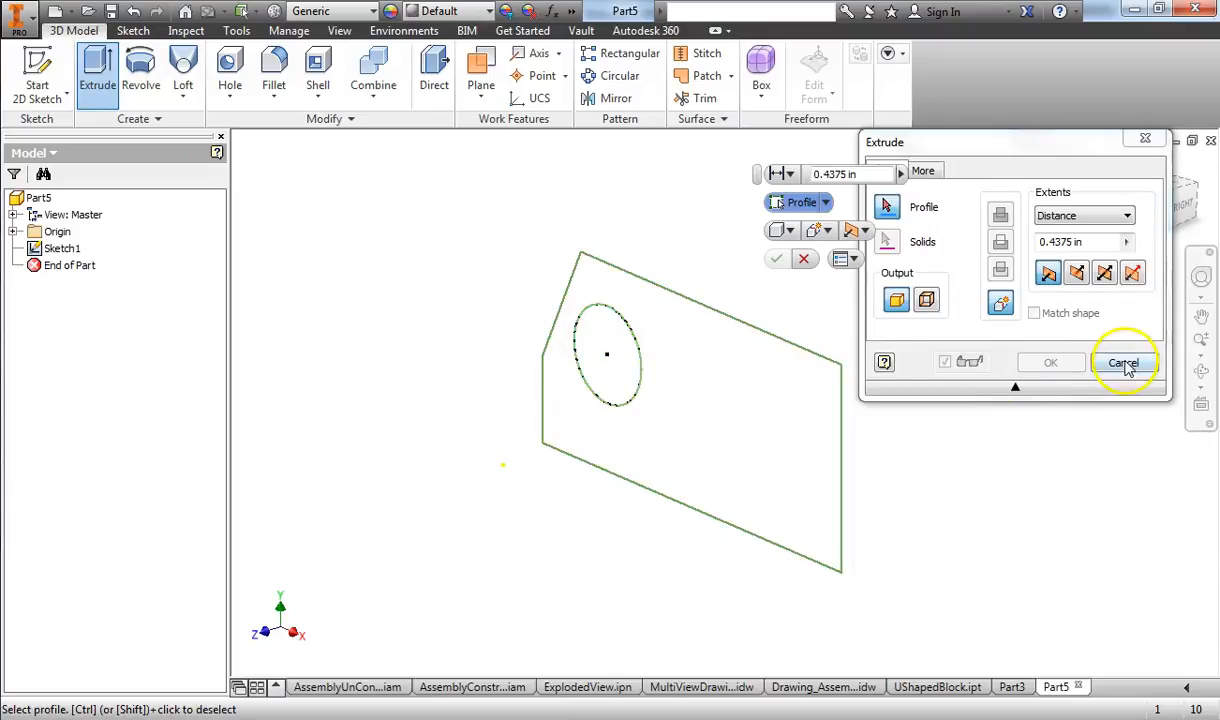
left_click(630, 387)
left_click(707, 420)
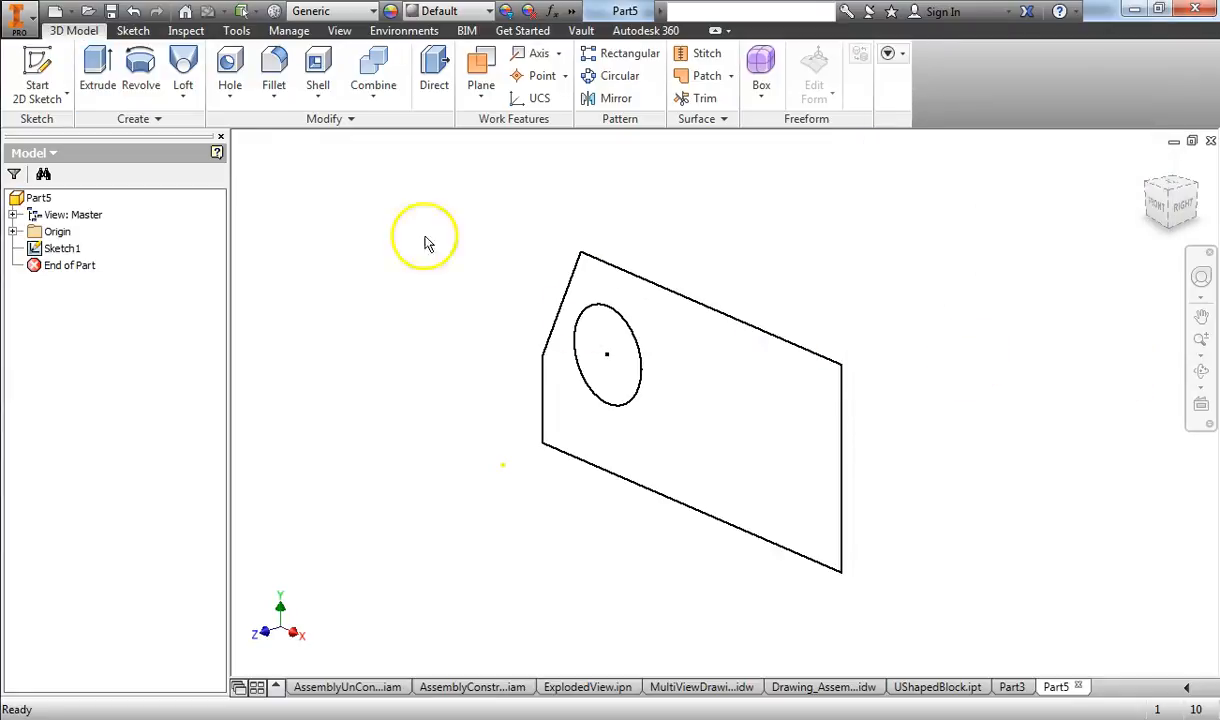
Step: Extrude only the circle region of Sketch1 as a solid by 0.4375 in
left_click(98, 78)
left_click(575, 383)
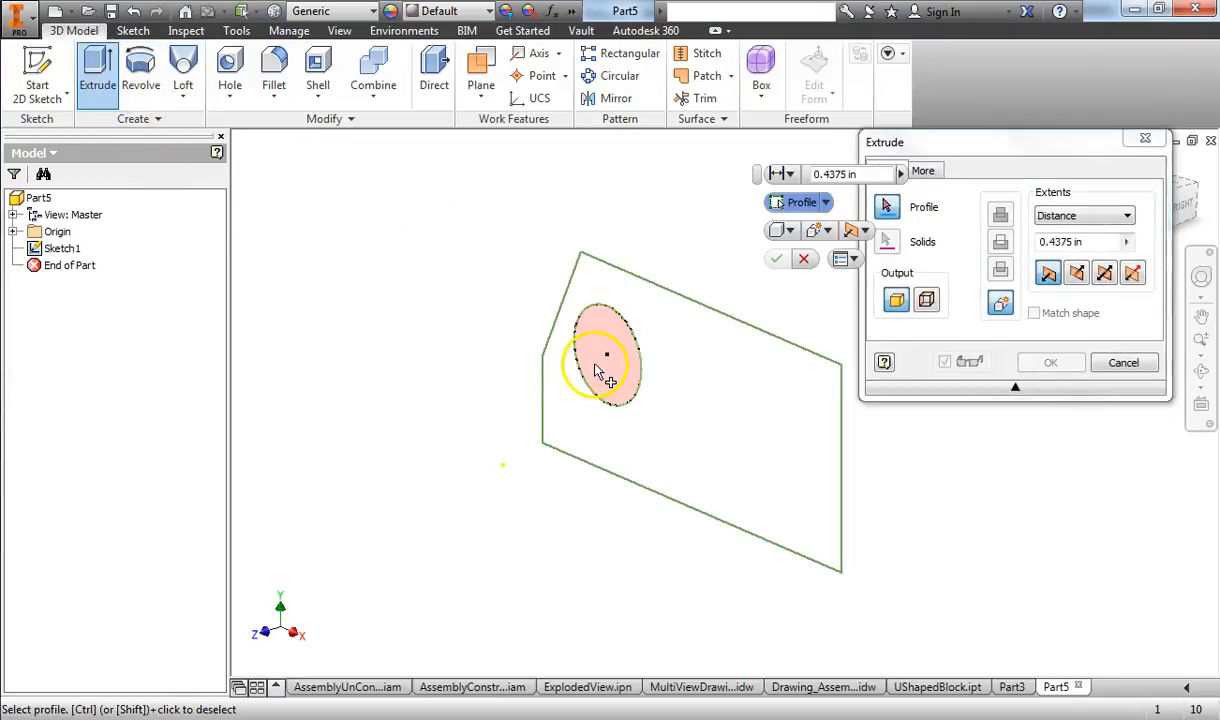
left_click(597, 372)
left_click(1075, 363)
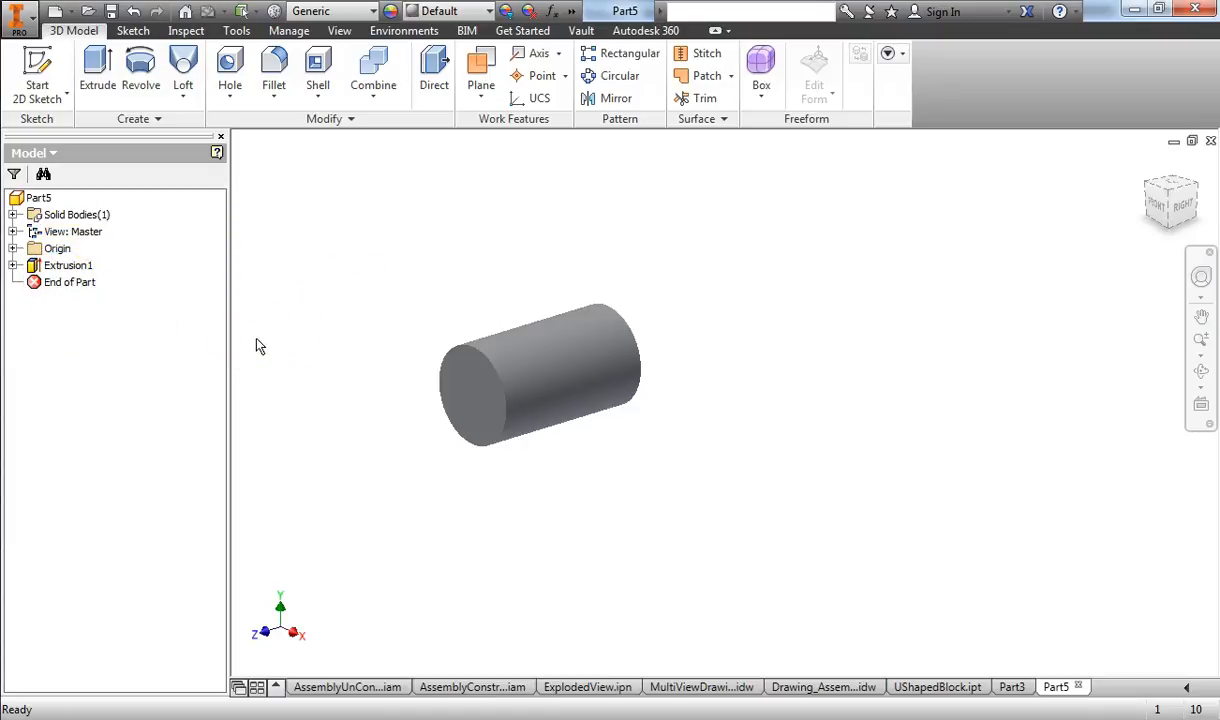
Step: Expand Extrusion1 in the model tree to examine the sketch it consumed, and collapse it again
left_click(139, 88)
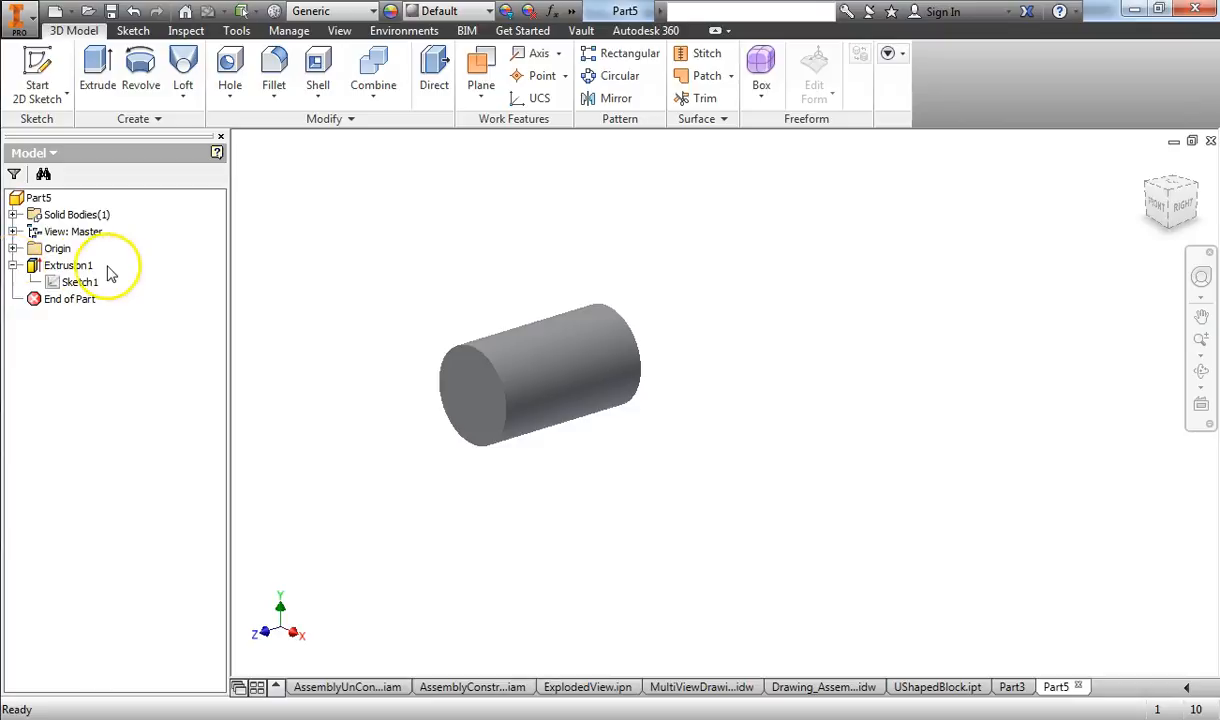
left_click(82, 288)
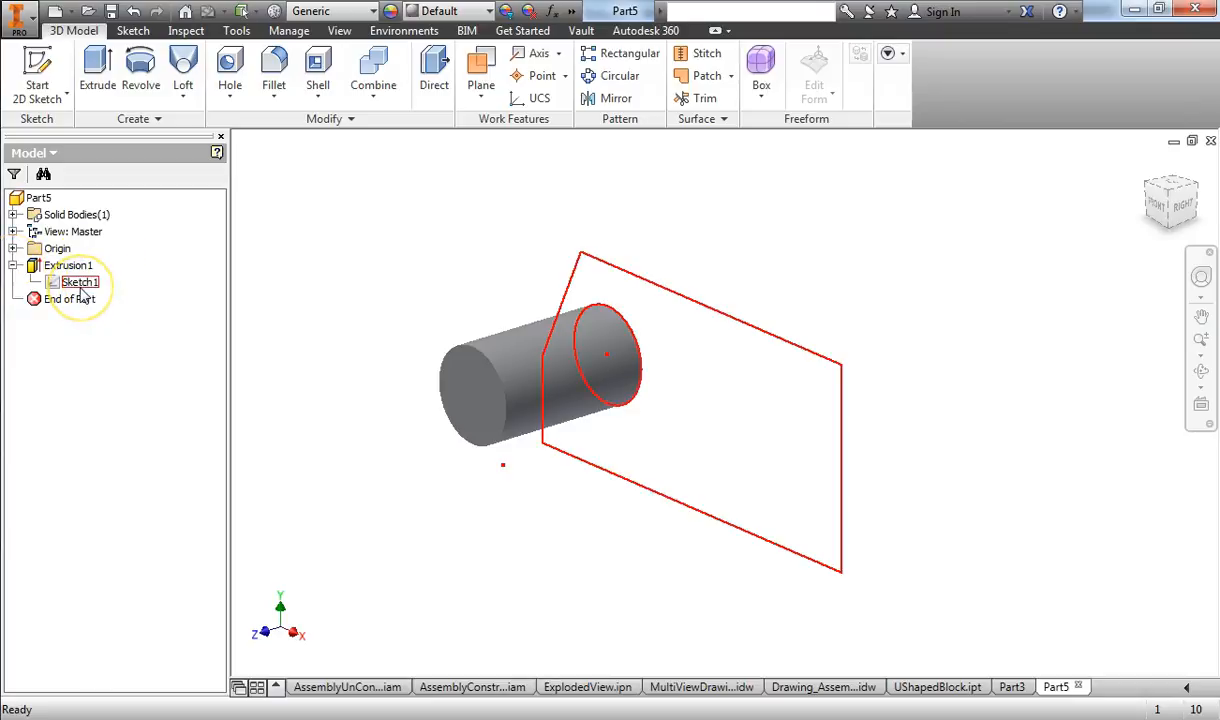
left_click(72, 268)
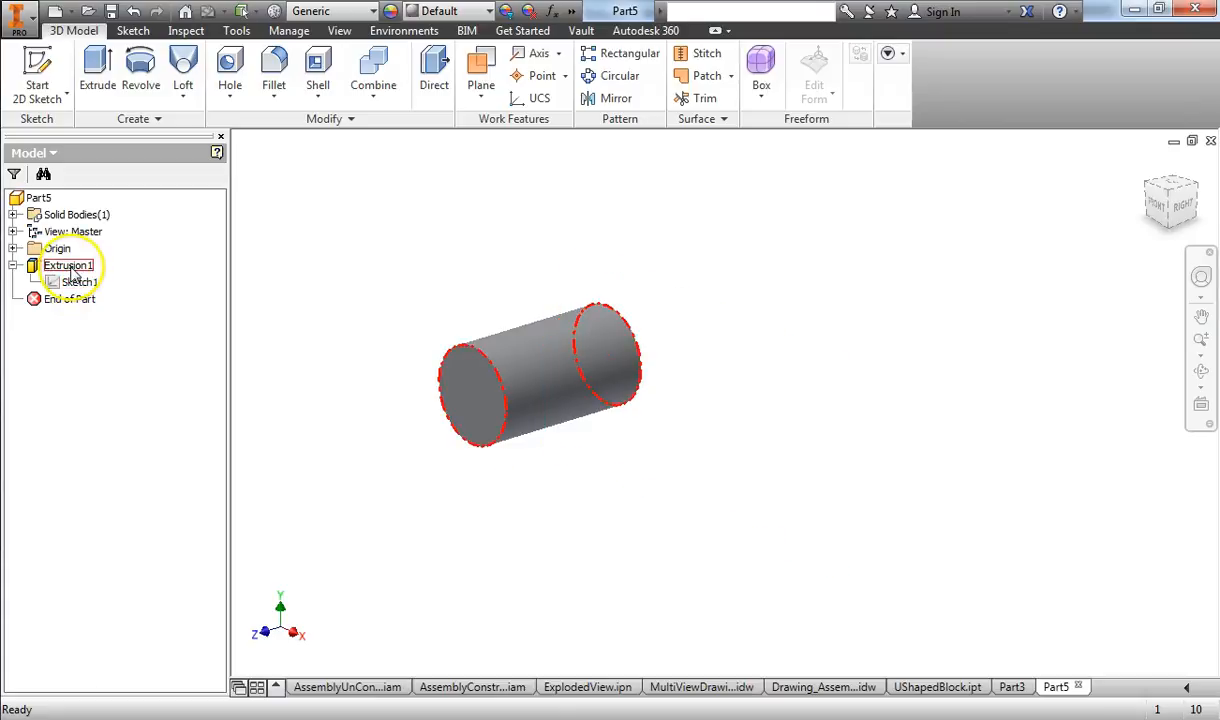
left_click(22, 270)
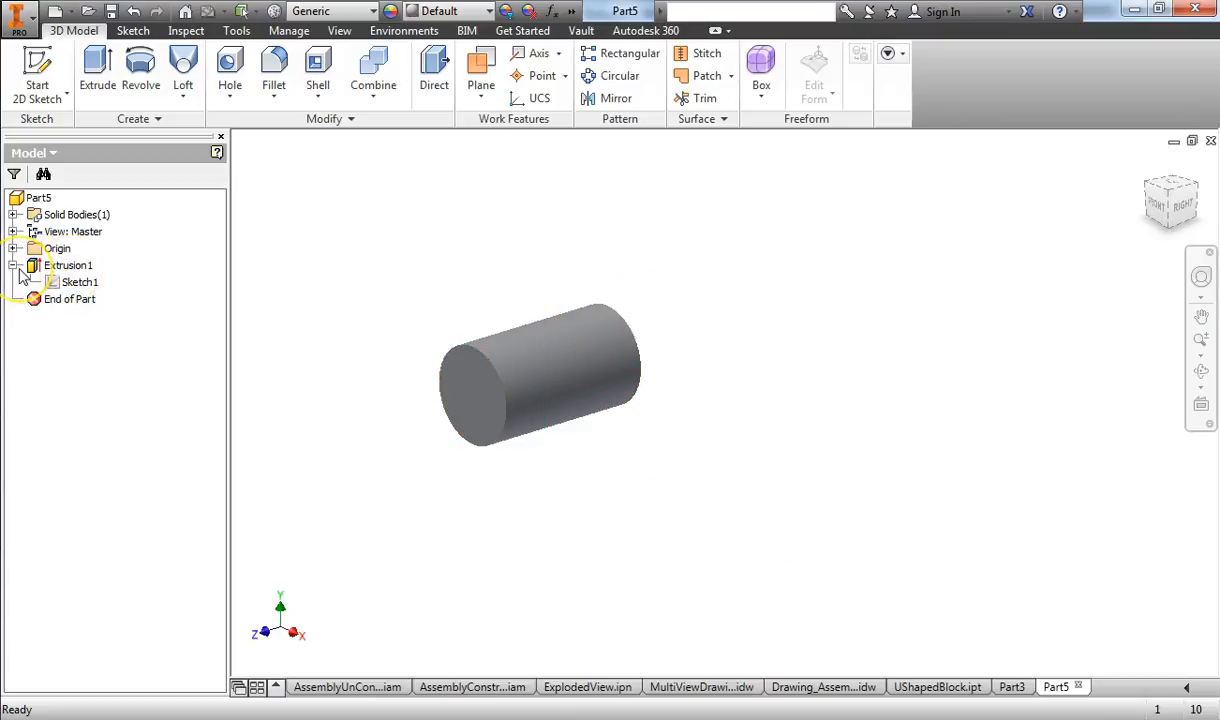
left_click(14, 266)
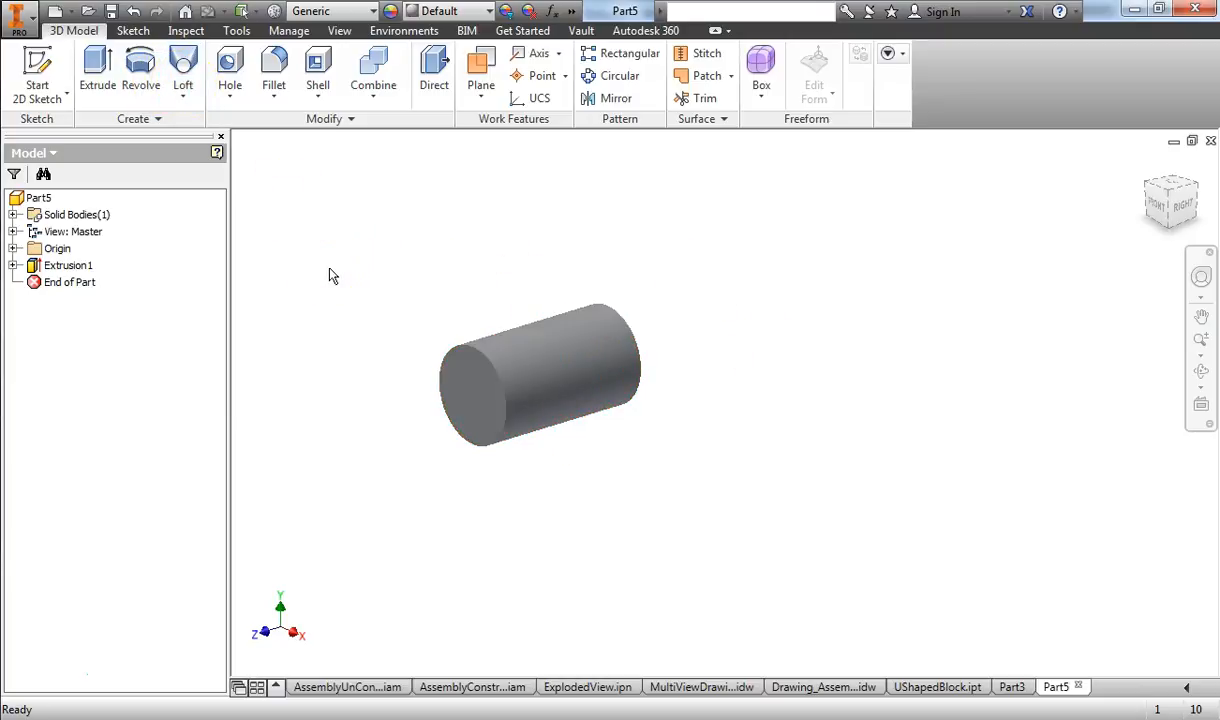
Step: Start a sketch on the cylinder's front face, draw a rectangle about 0.17 in wide around its center, and finish the sketch
left_click(38, 68)
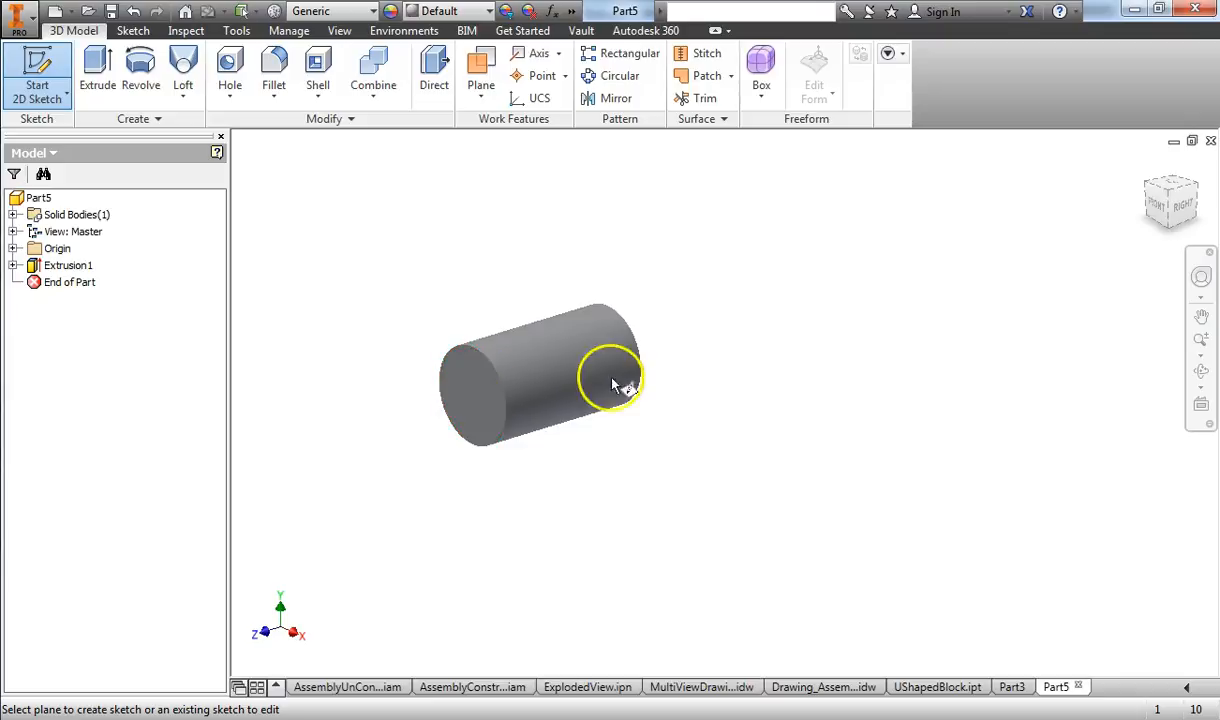
left_click(468, 358)
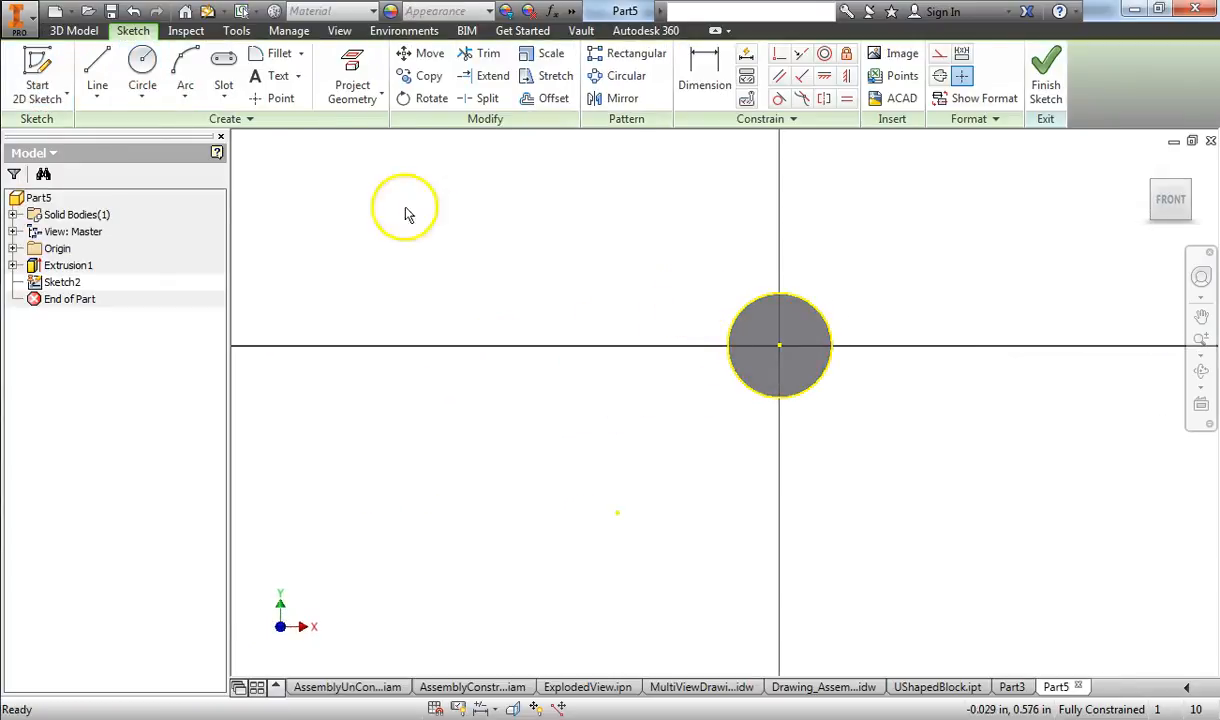
left_click(143, 97)
left_click(223, 88)
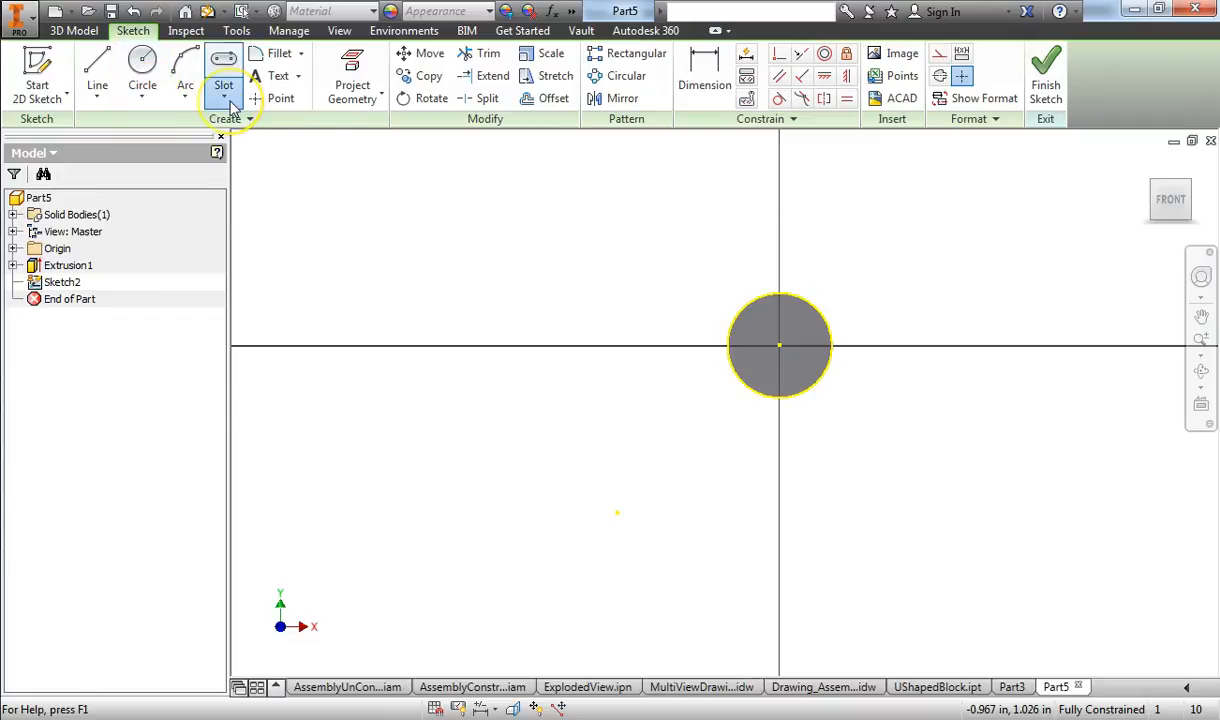
left_click(223, 95)
left_click(254, 136)
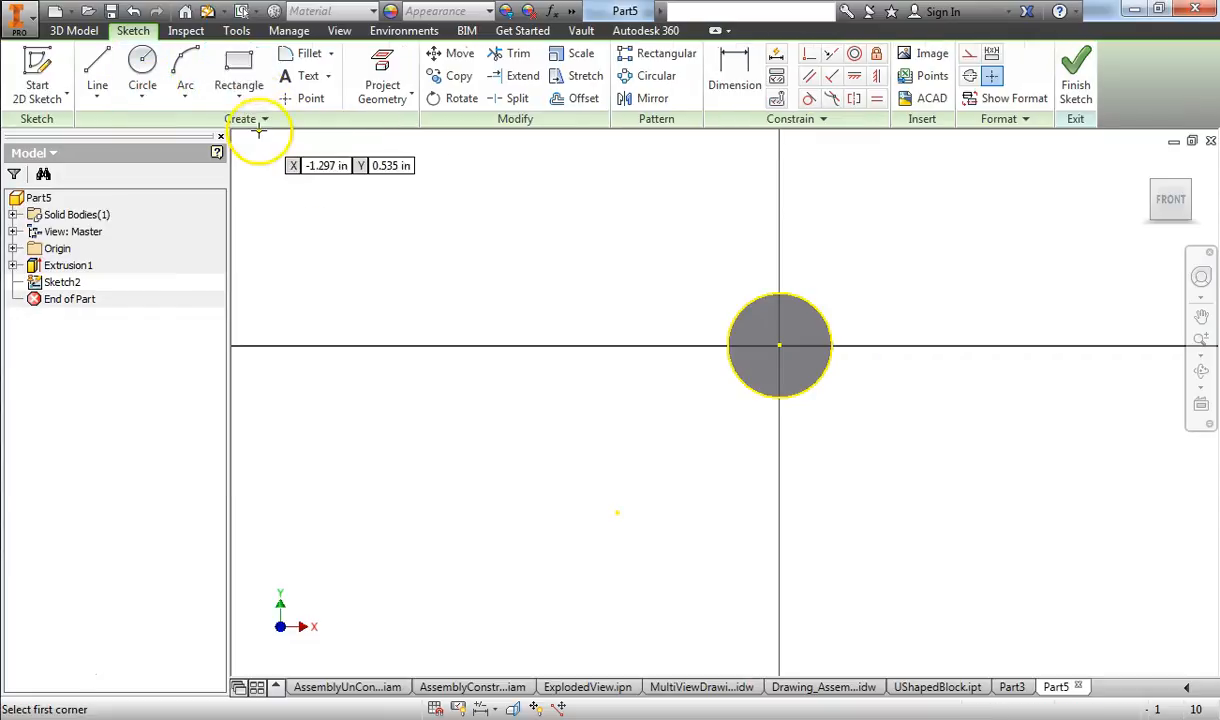
left_click(749, 323)
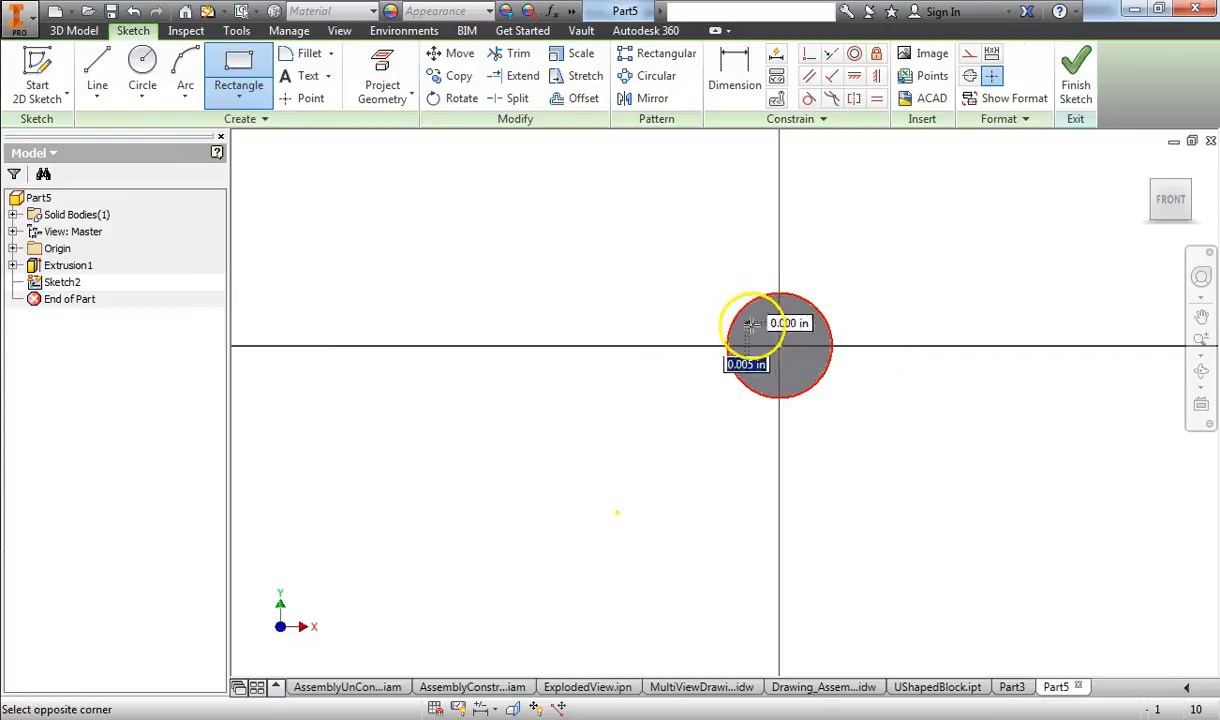
left_click(818, 362)
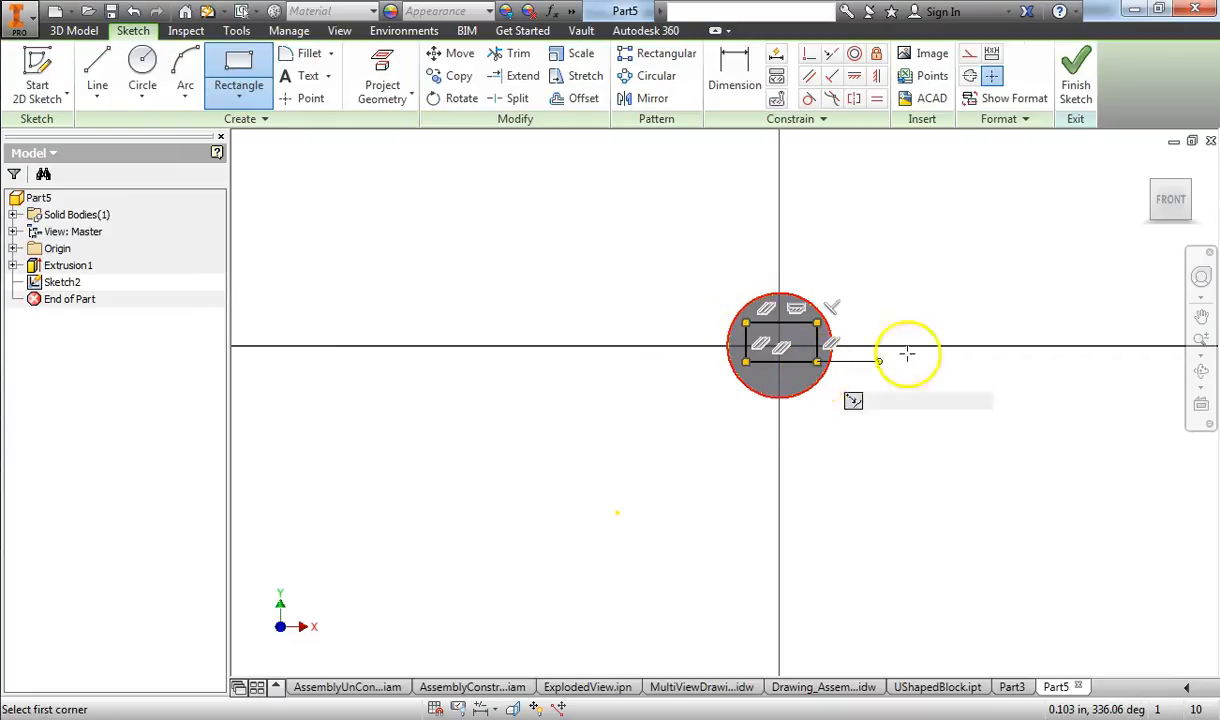
left_click(1078, 75)
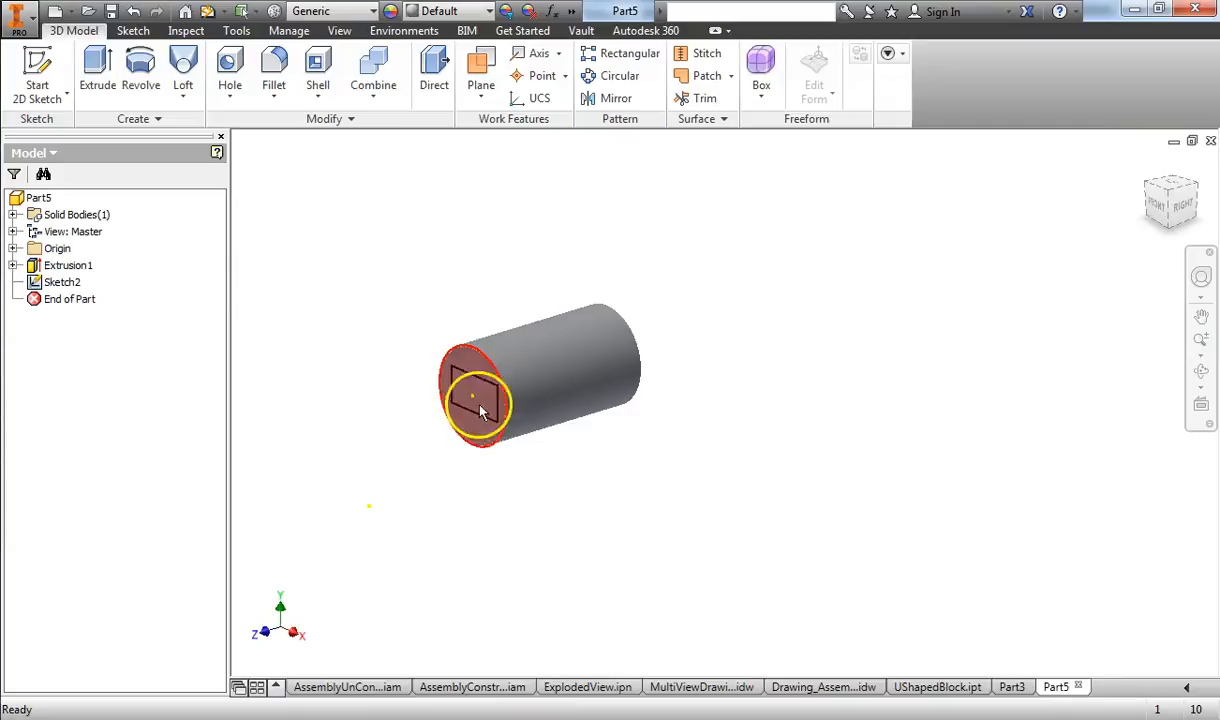
Step: Extrude the rectangle outward 0.250 in from the cylinder's front face as a joined solid
left_click(481, 425)
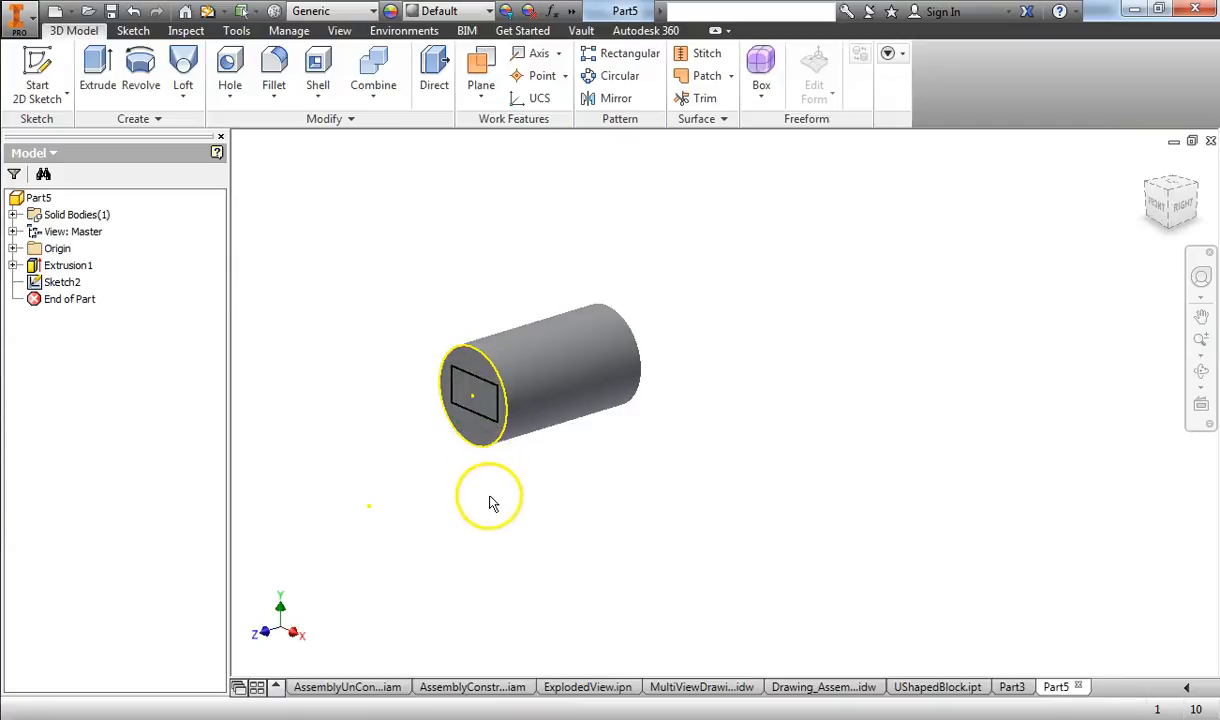
left_click(98, 78)
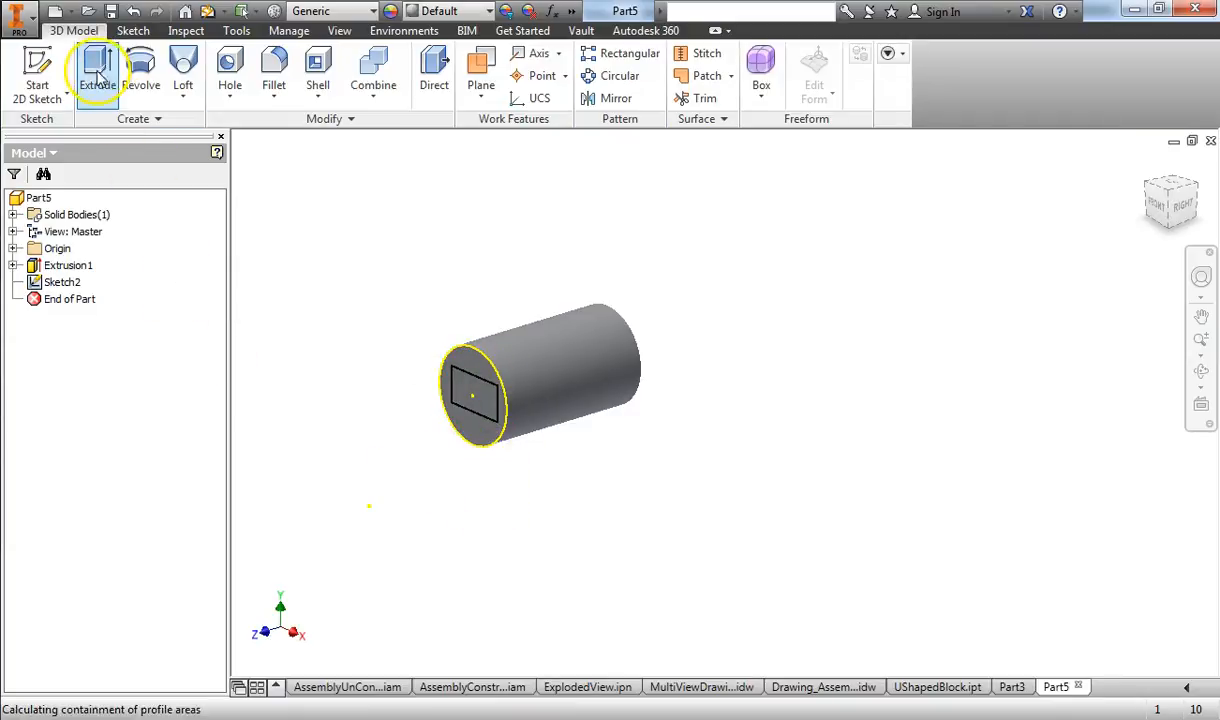
left_click(476, 406)
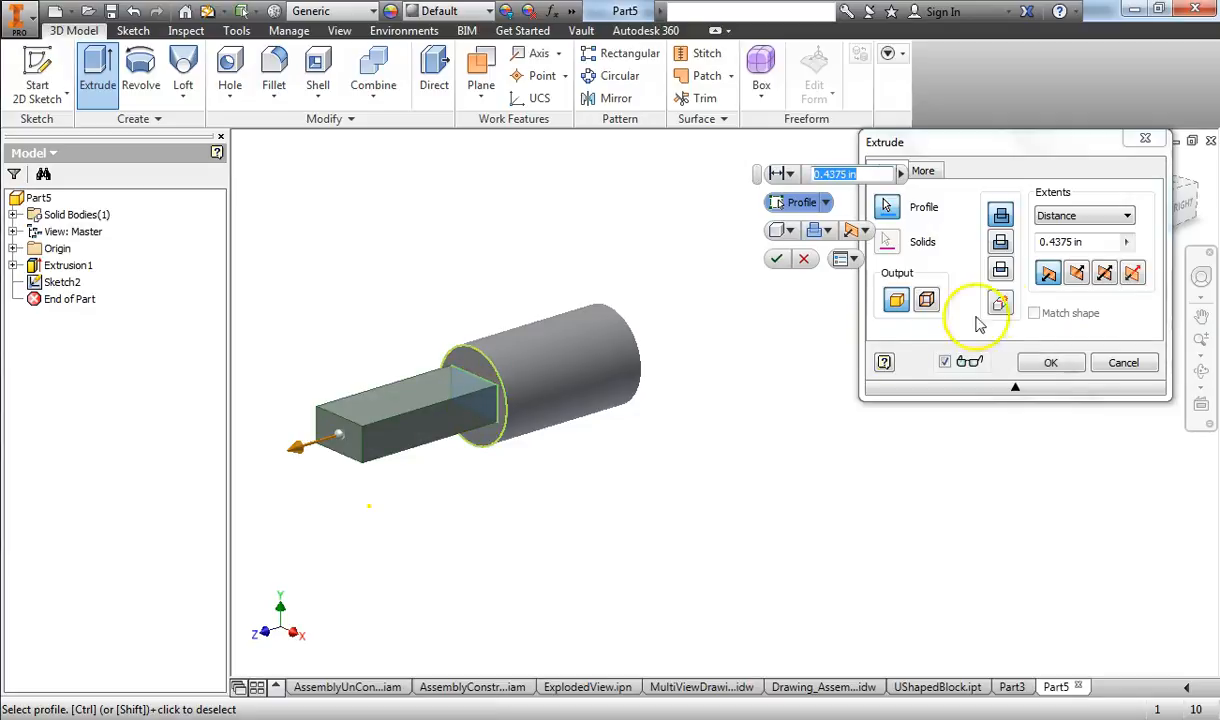
left_click_drag(320, 452, 366, 435)
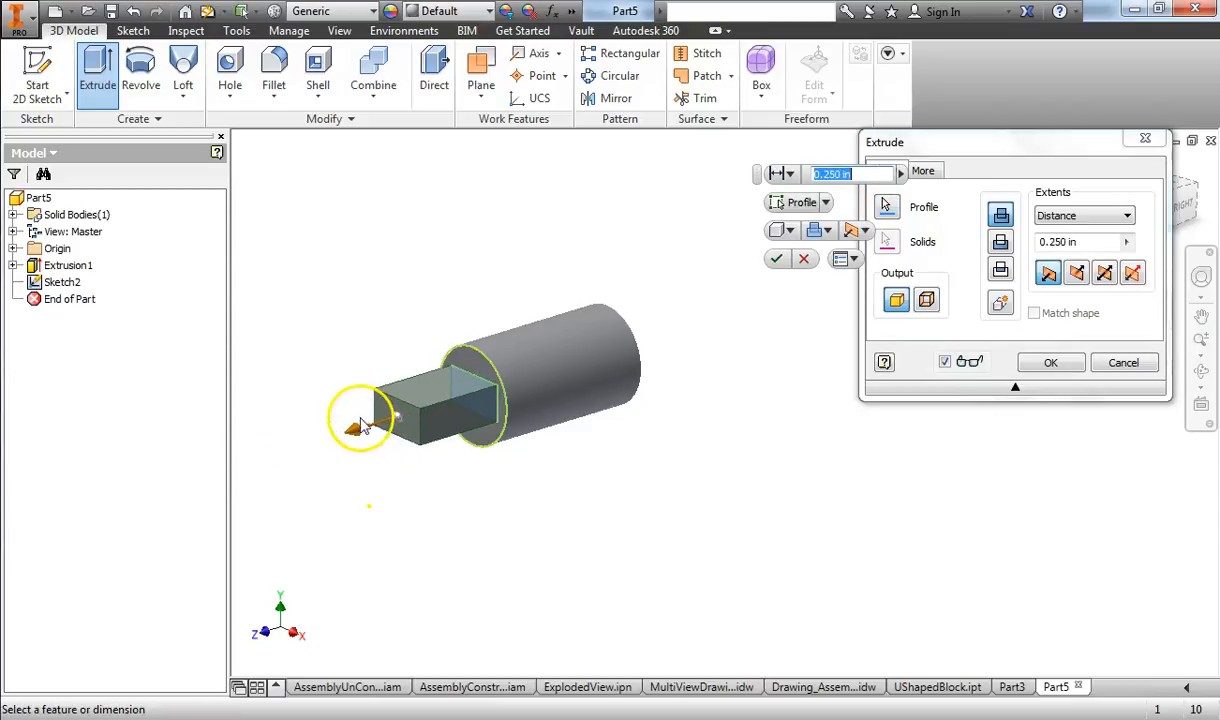
left_click(778, 261)
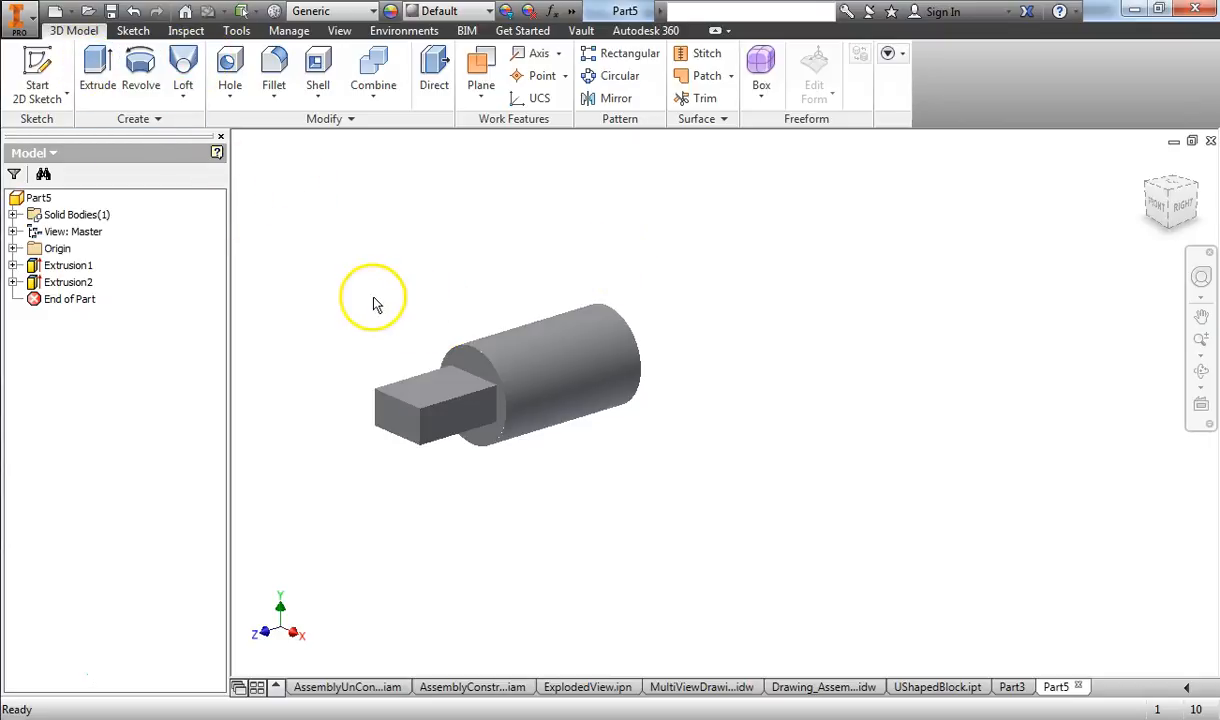
Step: Expand both extrusions in the model tree and review the commands available for Sketch2
left_click(13, 284)
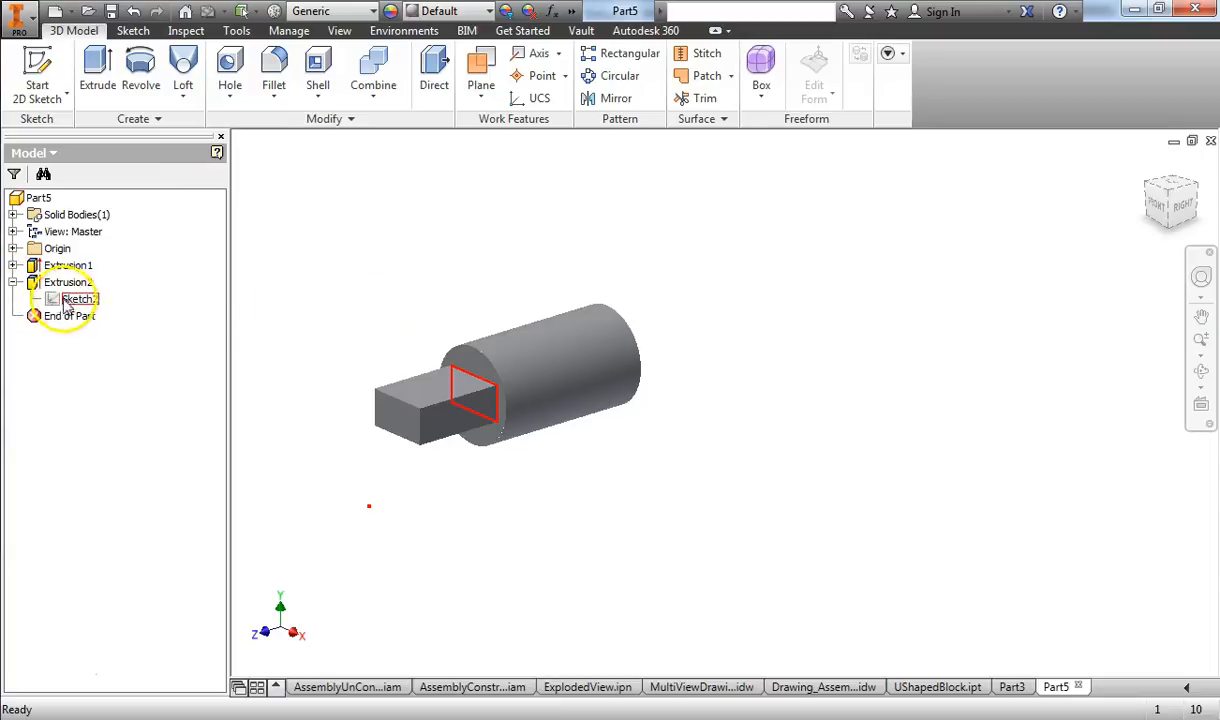
left_click(13, 265)
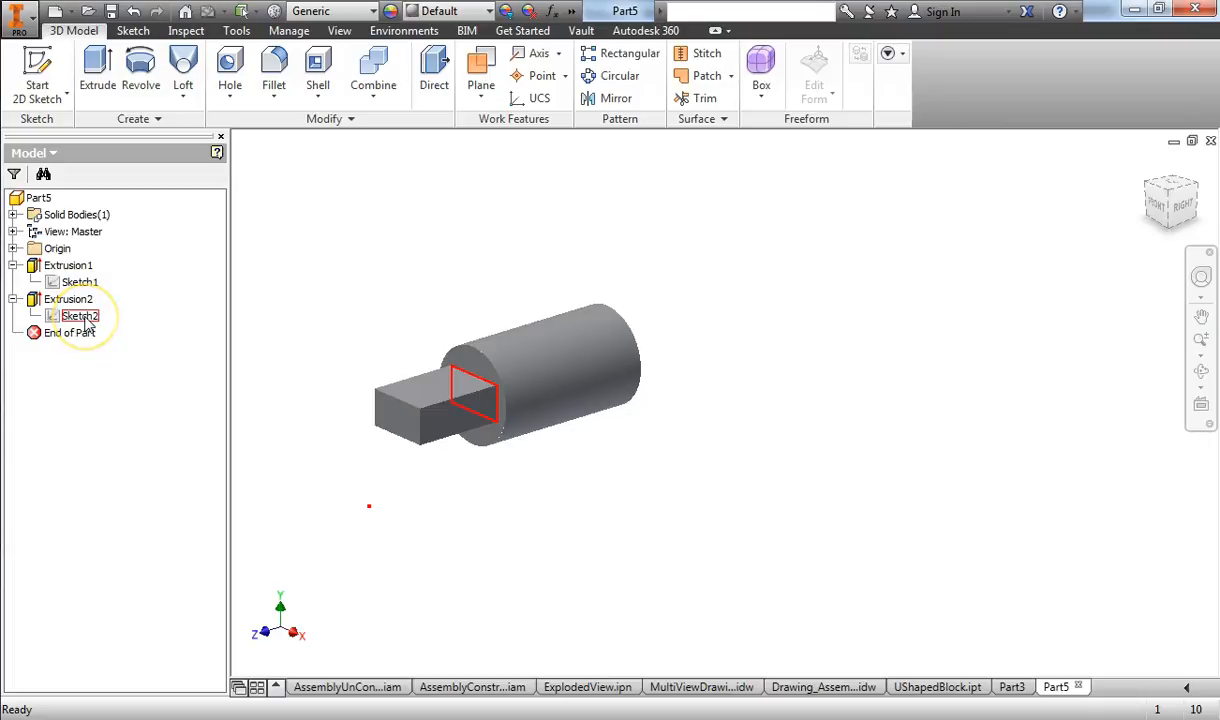
right_click(86, 322)
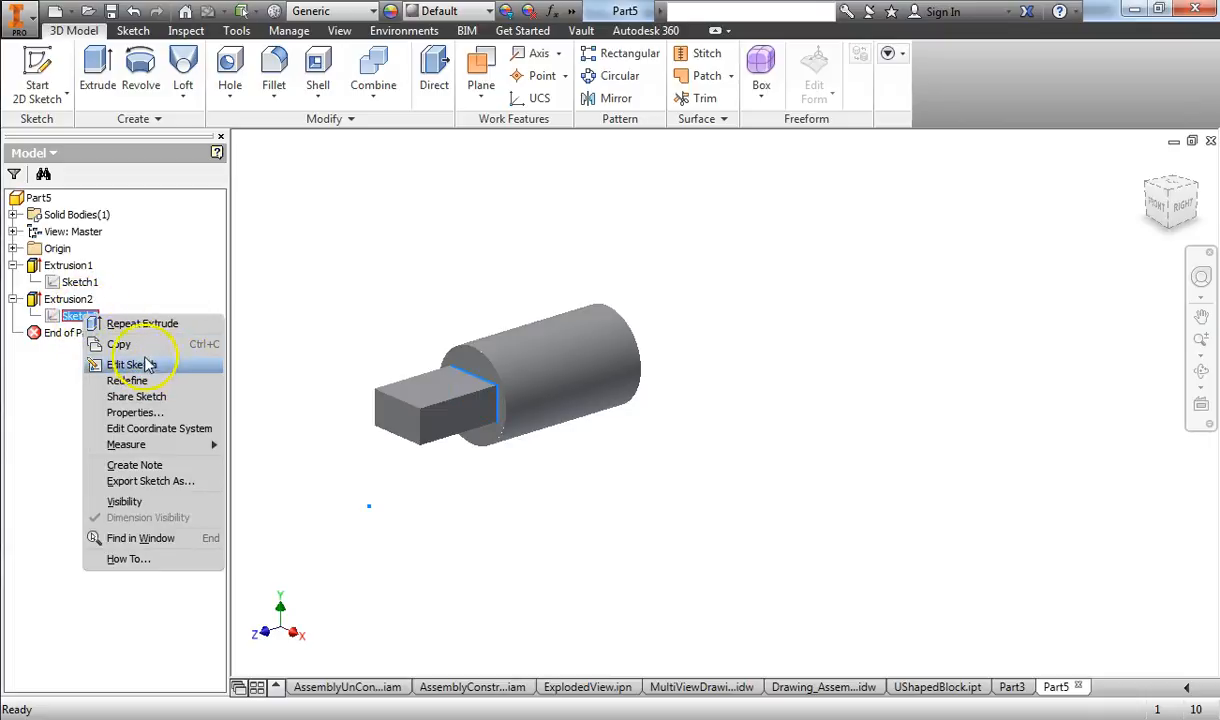
left_click(300, 285)
Step: Edit the Extrusion2 feature to set the rectangular block's extrusion distance to 0.1875 in
left_click(70, 302)
right_click(65, 303)
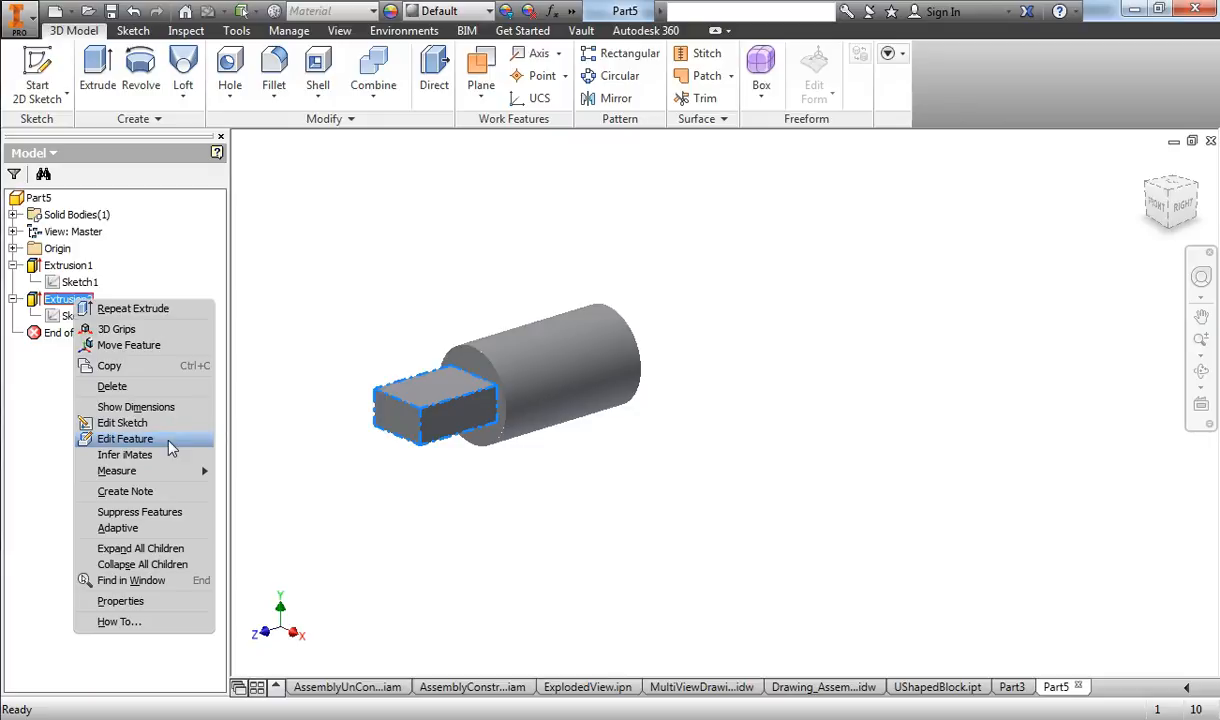
left_click(170, 445)
left_click_drag(1076, 155, 976, 270)
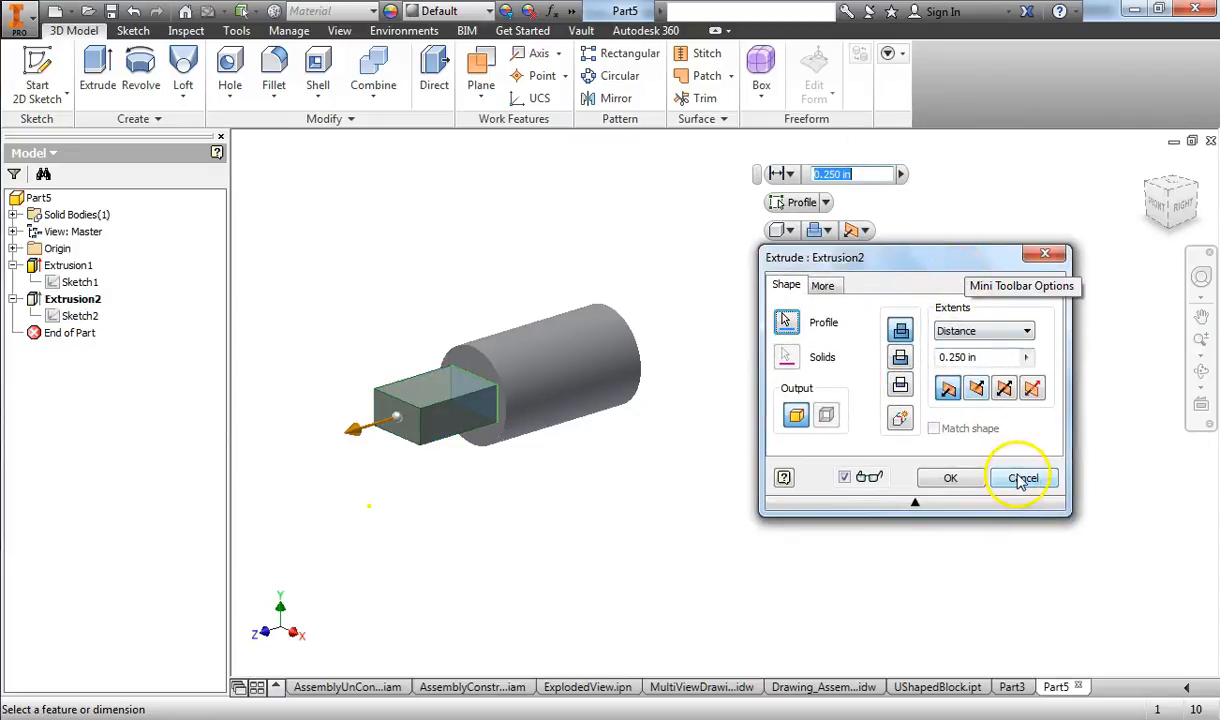
left_click_drag(345, 433, 381, 431)
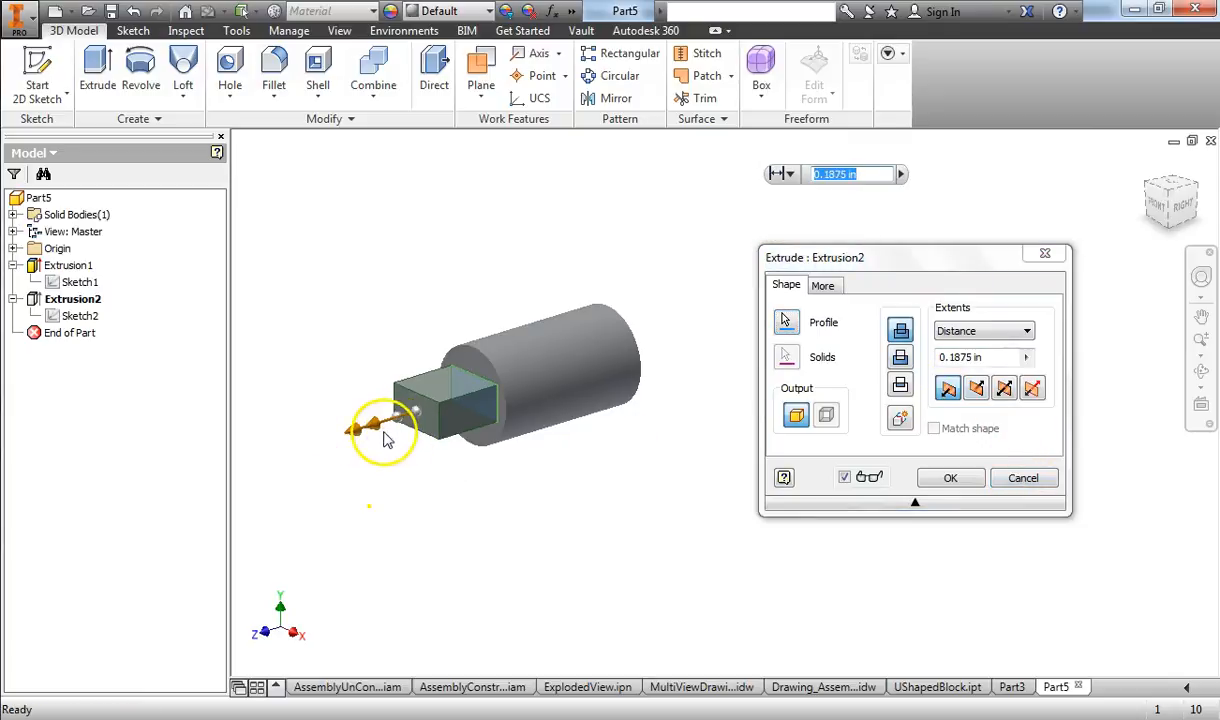
left_click(955, 479)
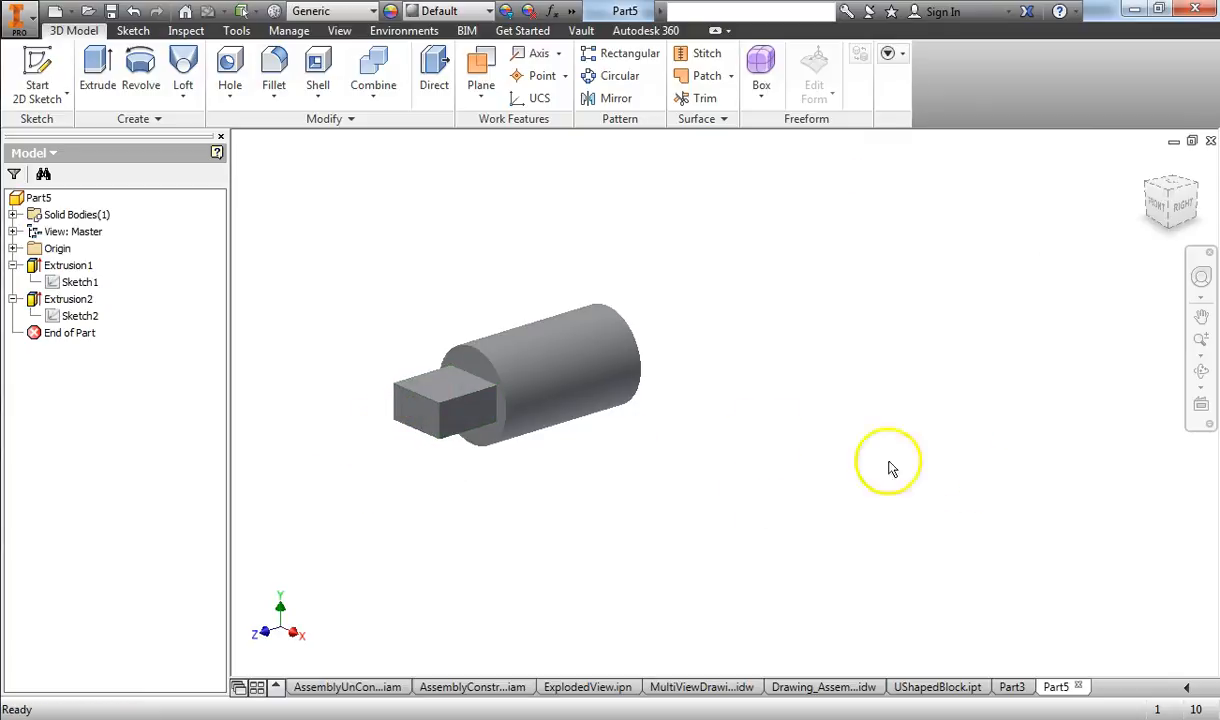
Step: Edit the sketch of Extrusion2 to move both vertical sides of the rectangle inward until it is nearly square, and finish the sketch
right_click(62, 307)
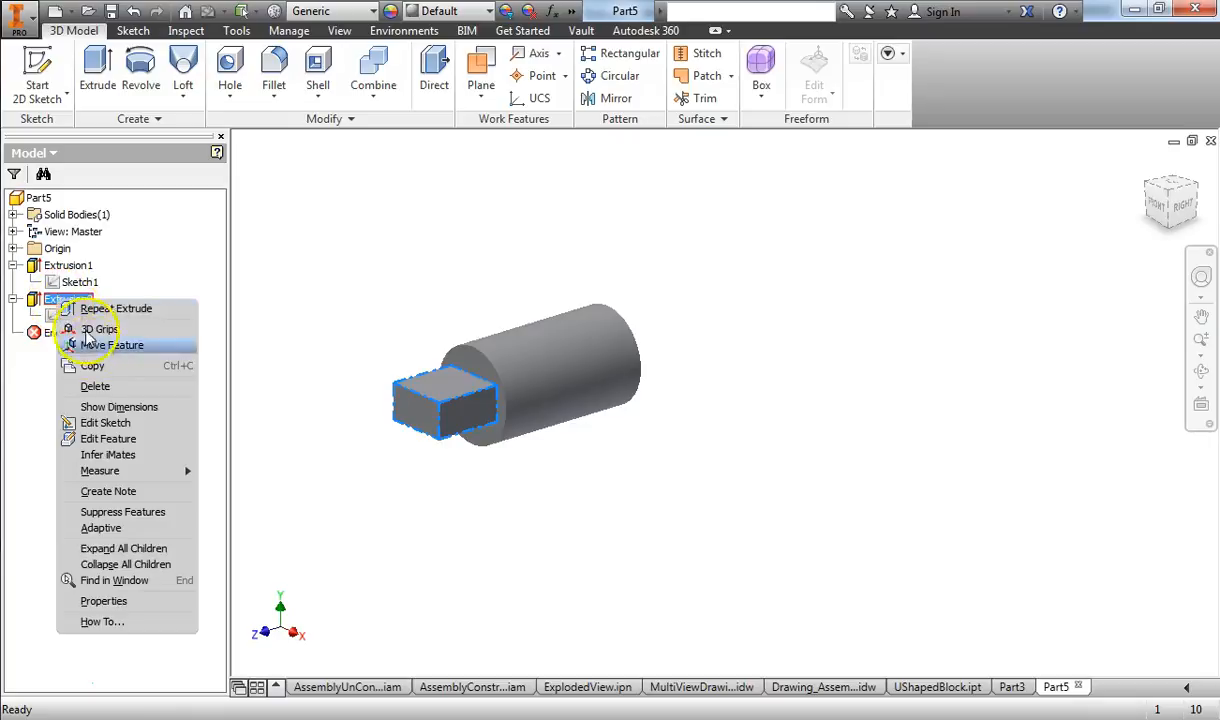
left_click(105, 423)
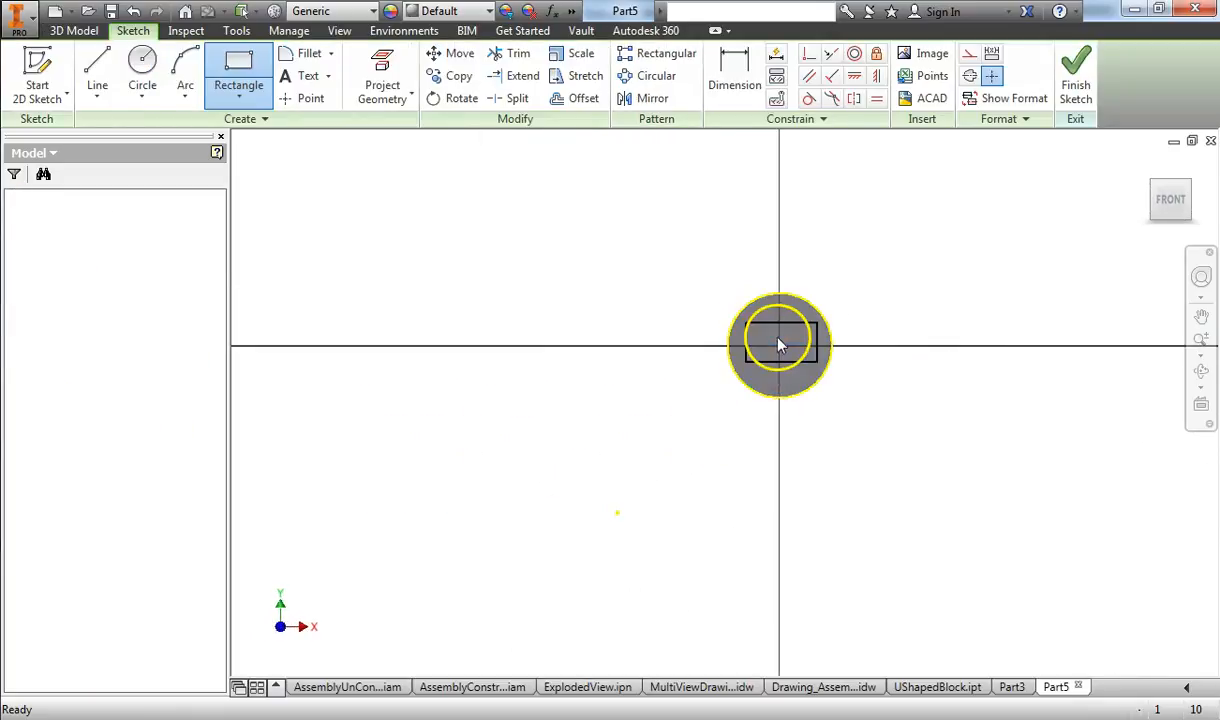
scroll(835, 358, "up", 5)
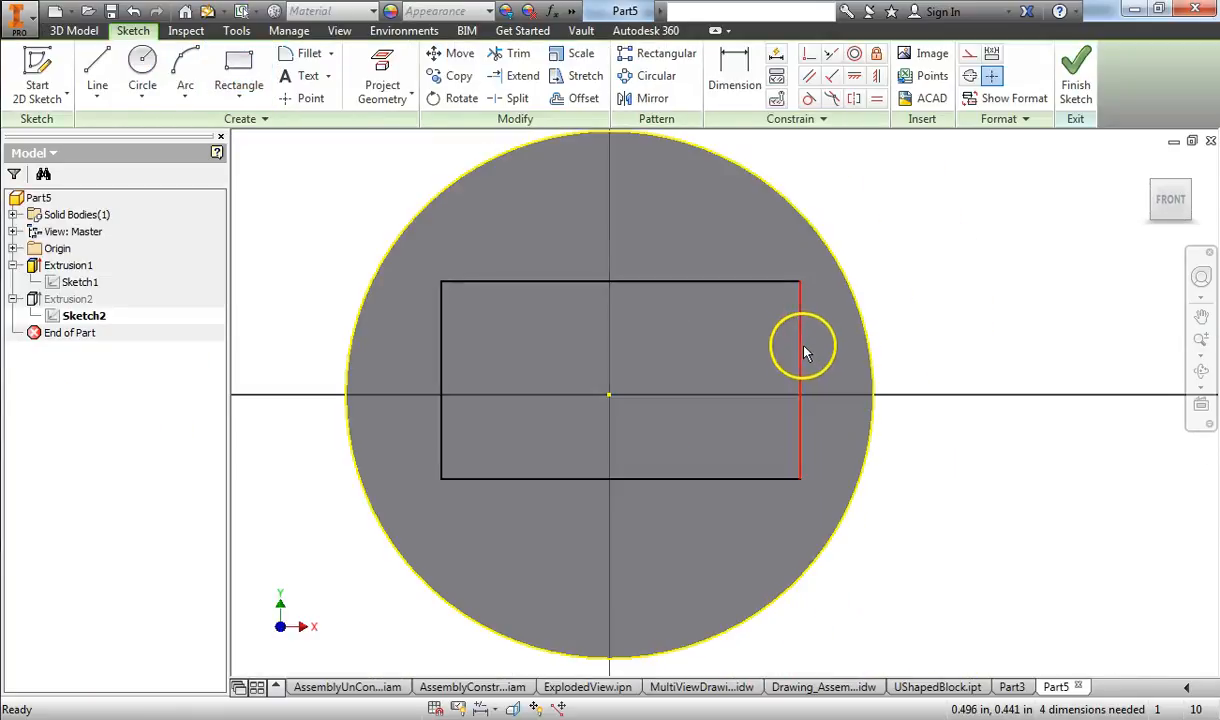
left_click_drag(797, 348, 718, 357)
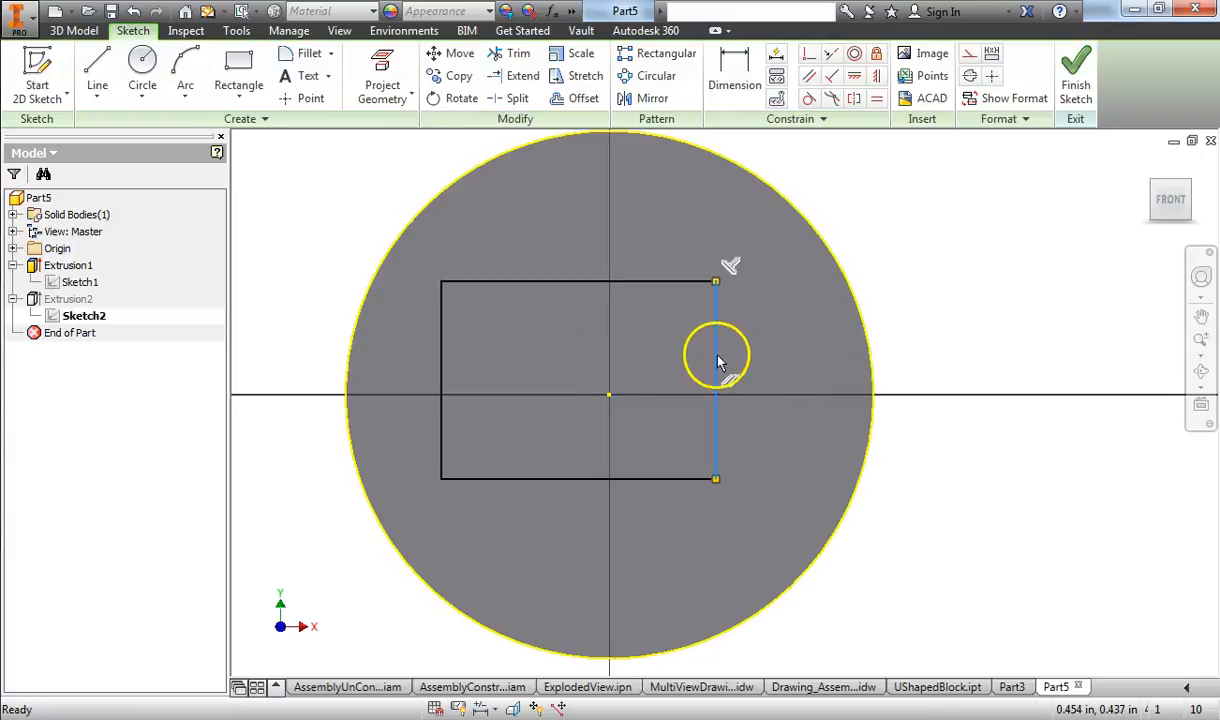
mouse_move(450, 395)
left_mouse_down()
mouse_move(446, 380)
mouse_move(508, 390)
left_mouse_up()
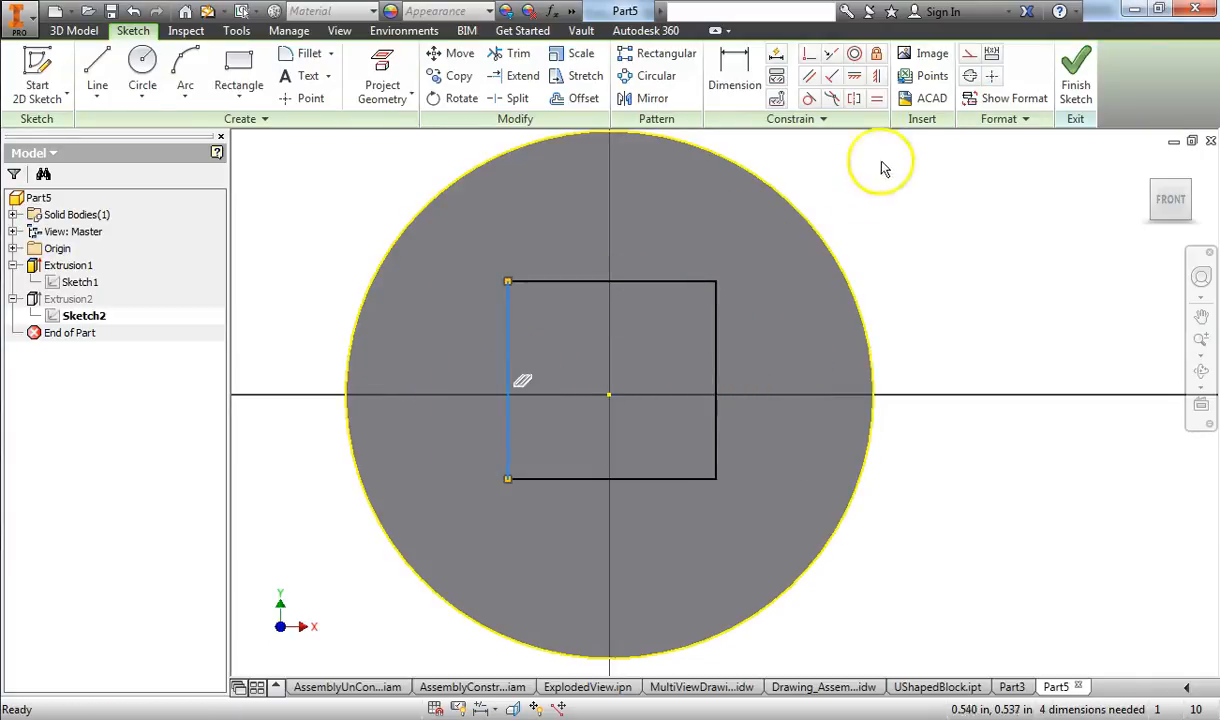
left_click(1060, 80)
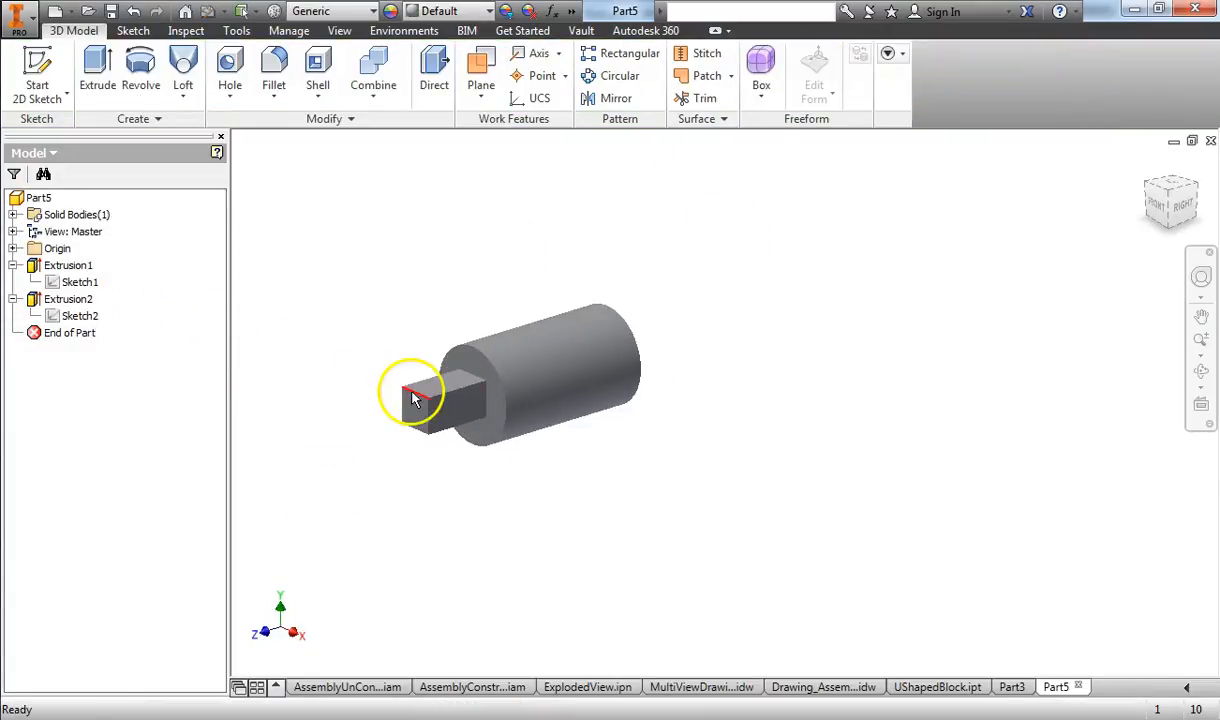
left_click(68, 299)
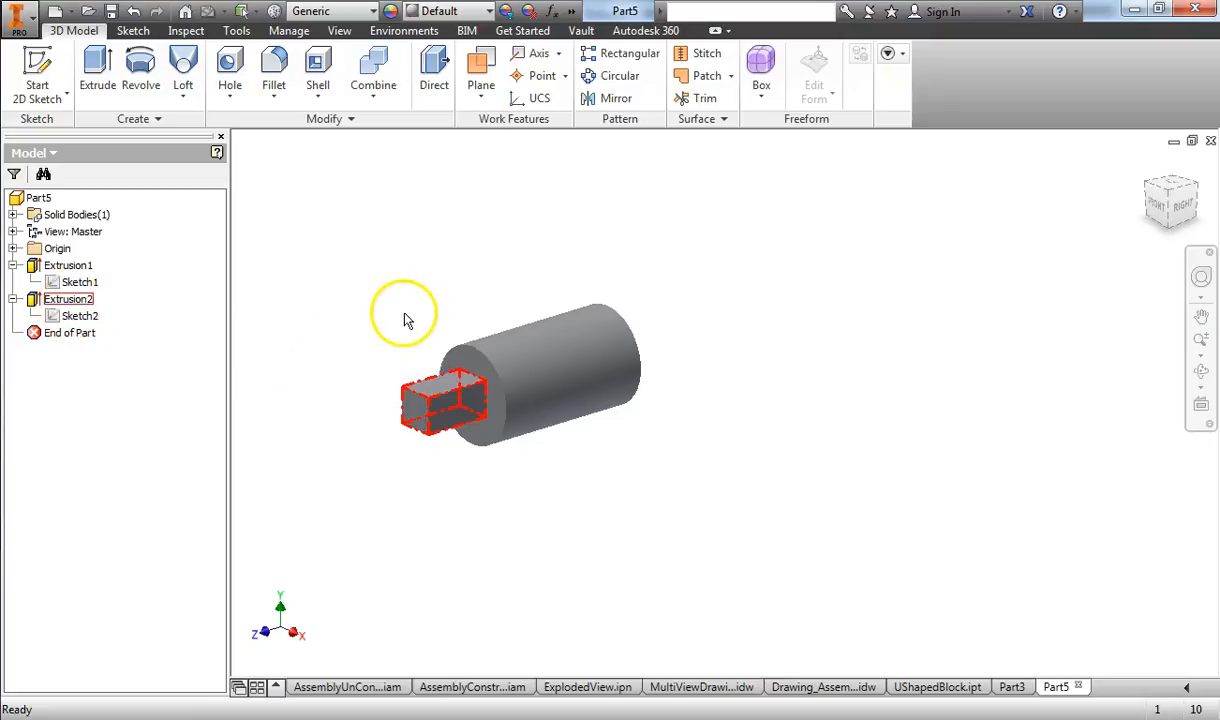